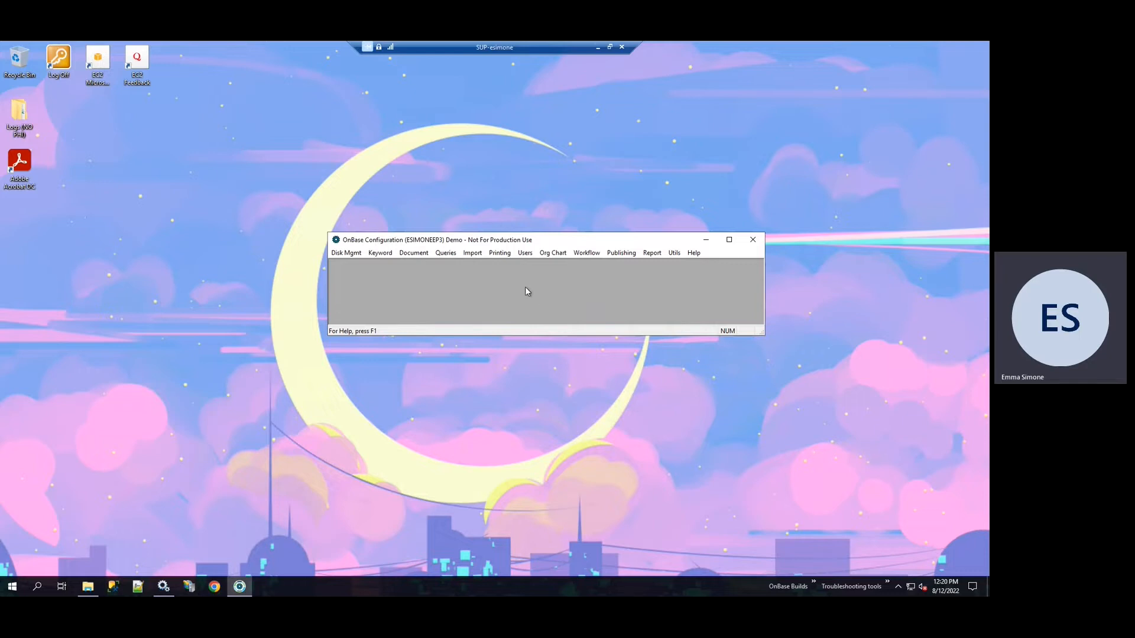
Step: Ensure the MANAGER user group has the Full-Text Search Configuration product right, save its configuration rights and close the user group settings
left_click(525, 253)
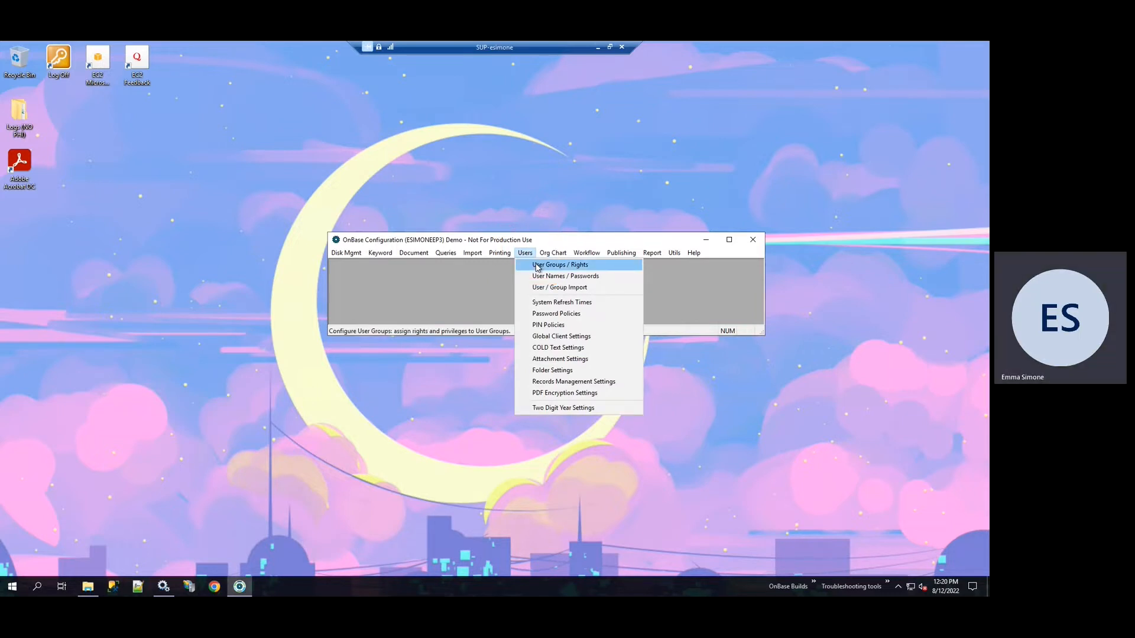
left_click(537, 266)
left_click(513, 345)
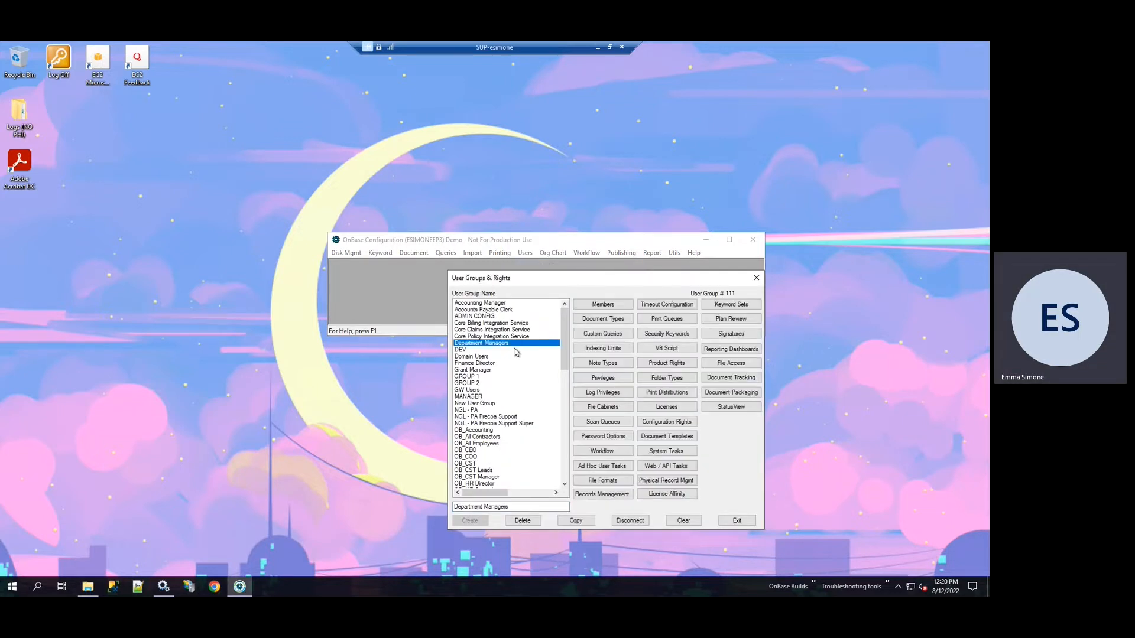
key("m")
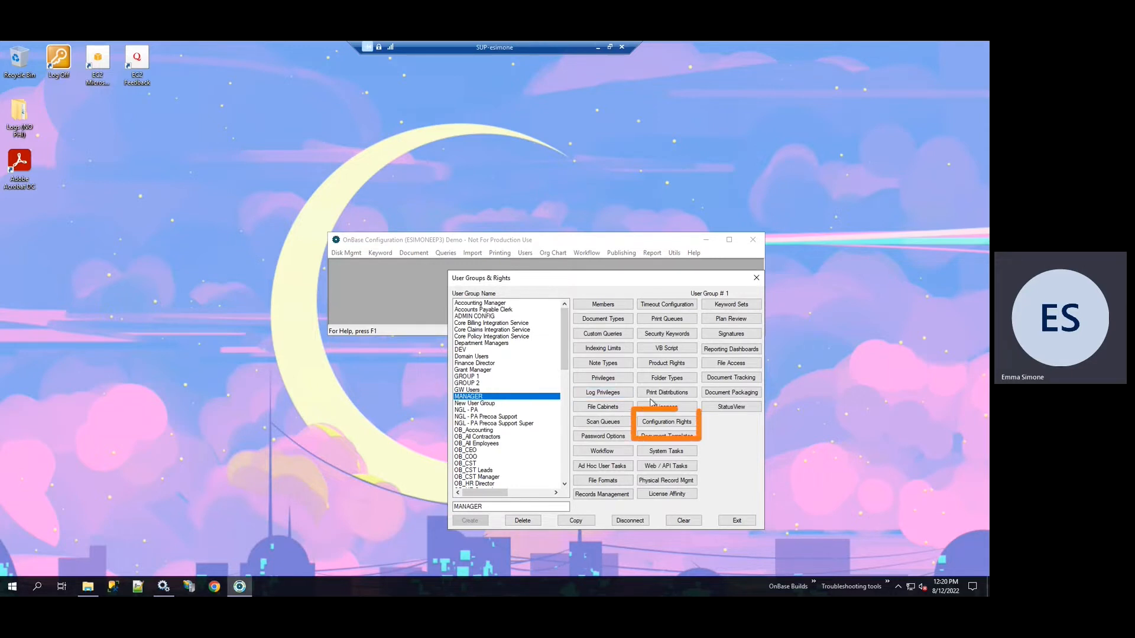
left_click(665, 422)
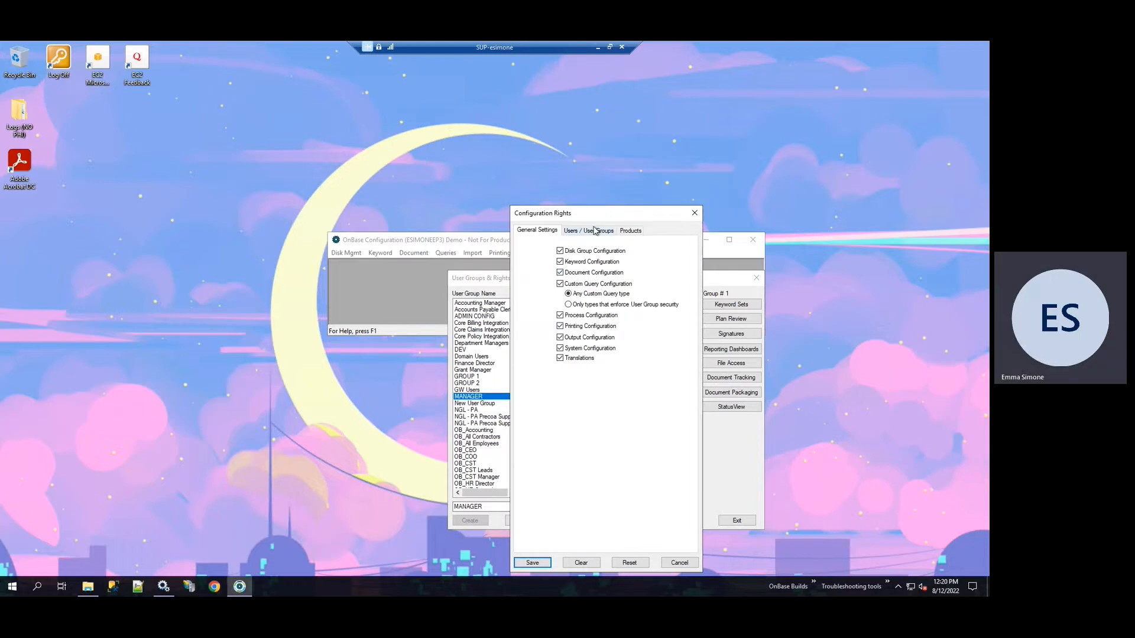
left_click(629, 231)
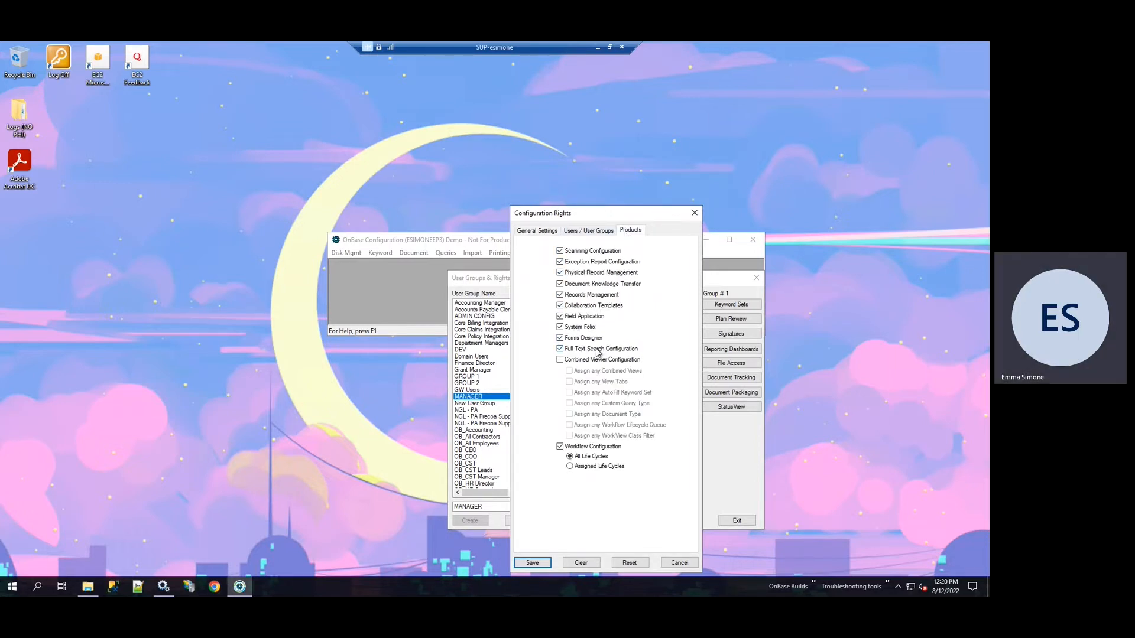
left_click(560, 349)
left_click(560, 350)
left_click(534, 563)
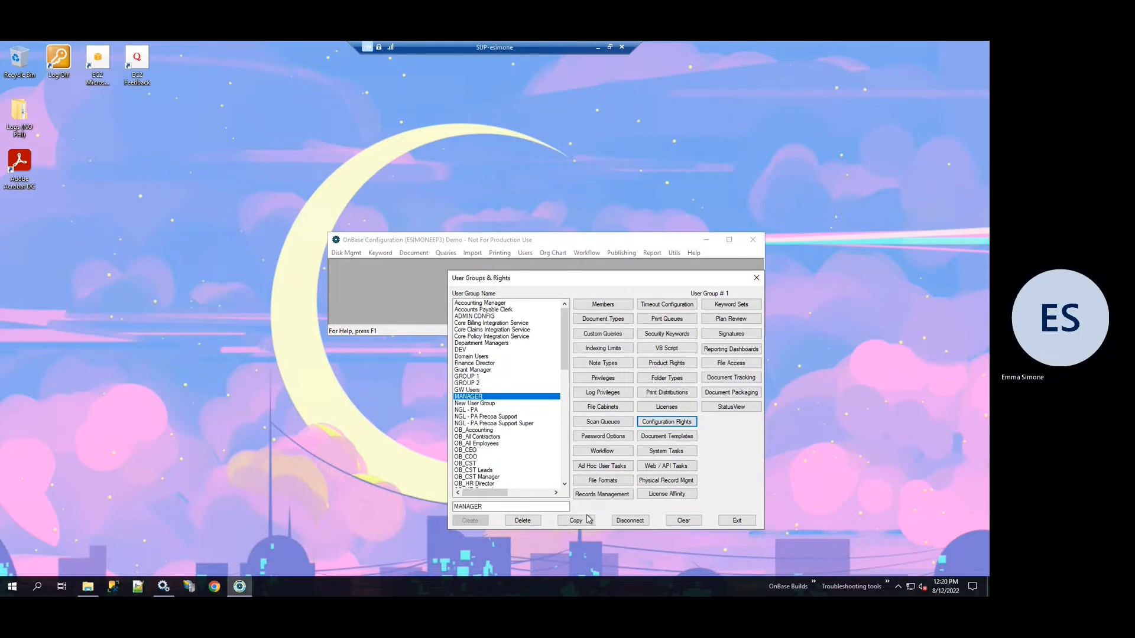
left_click(746, 523)
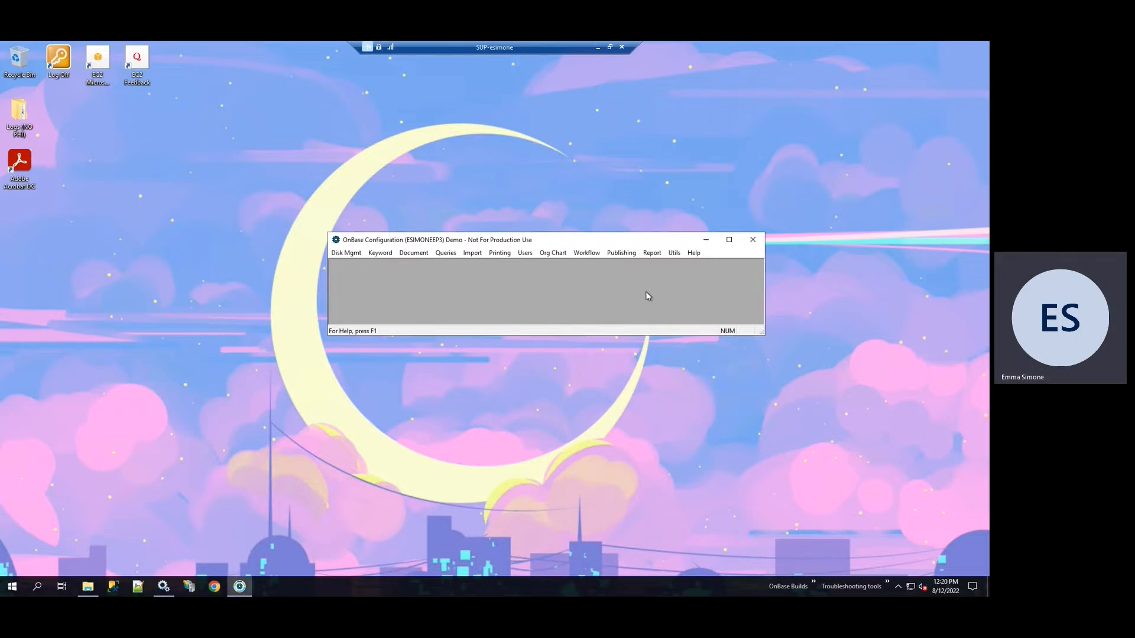
Step: Check the Application Server path and datasource in the Application Server configuration, leaving it without saving
left_click(675, 253)
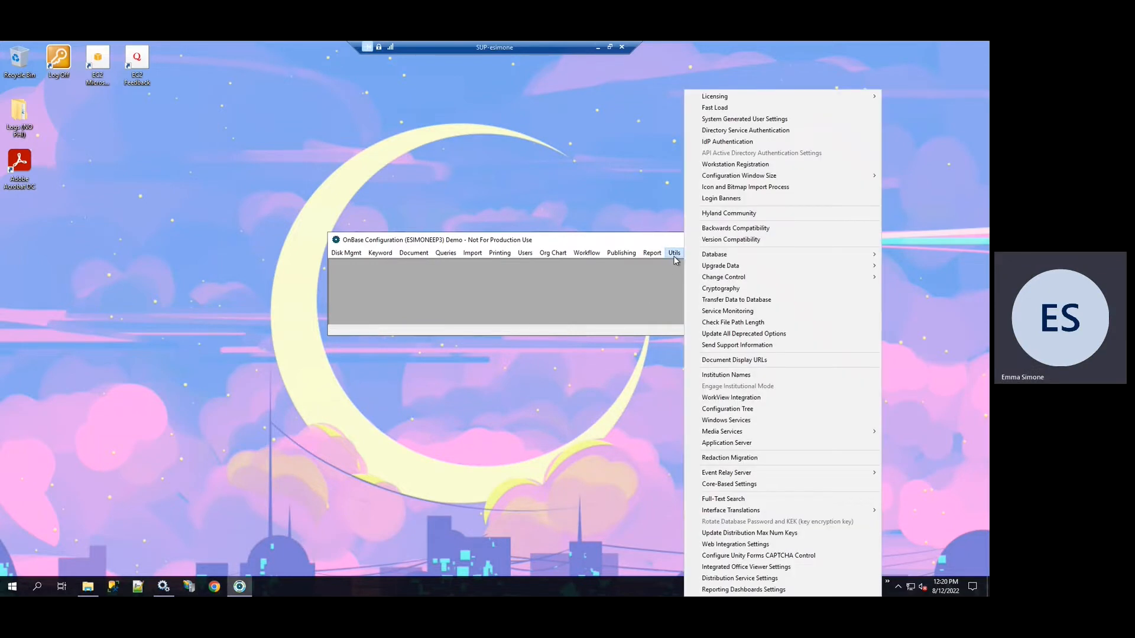
left_click(743, 445)
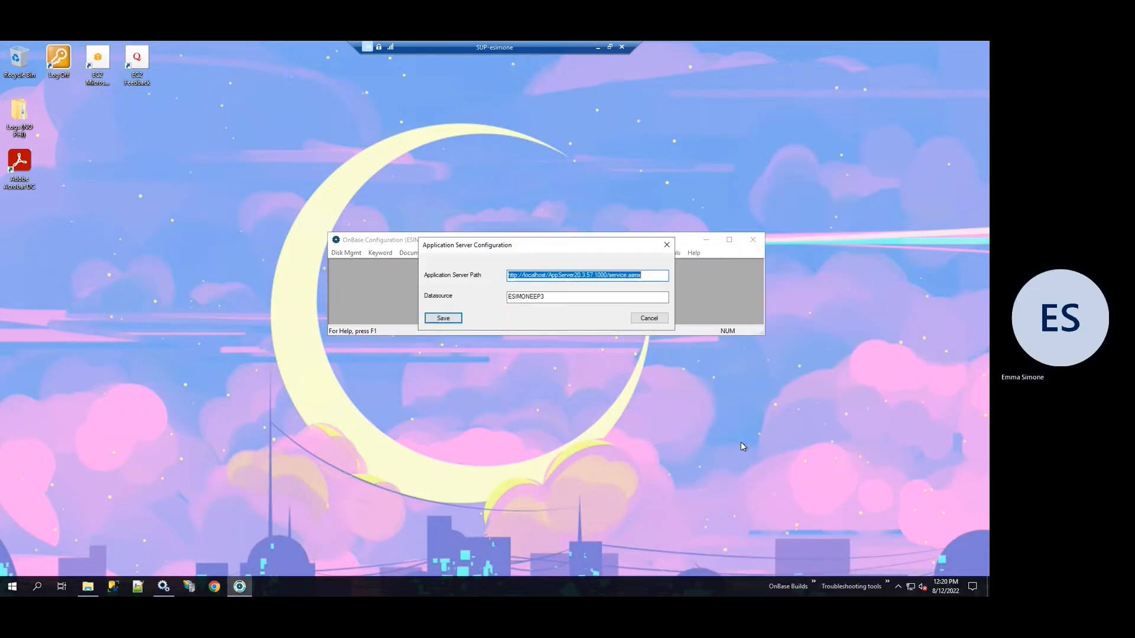
left_click(652, 277)
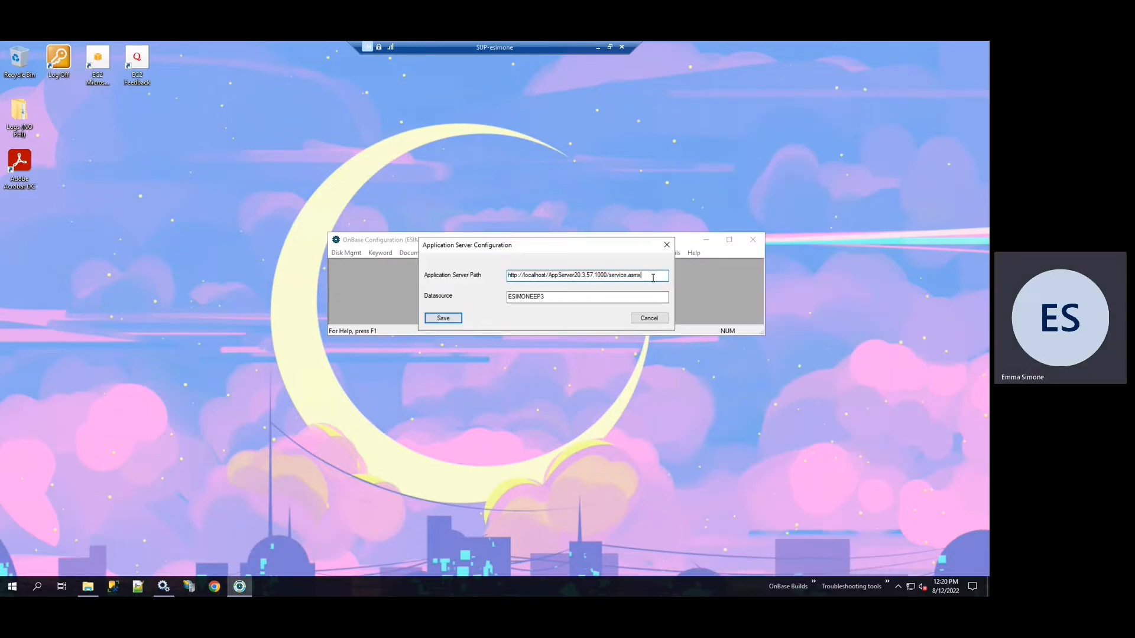
left_click_drag(653, 277, 507, 309)
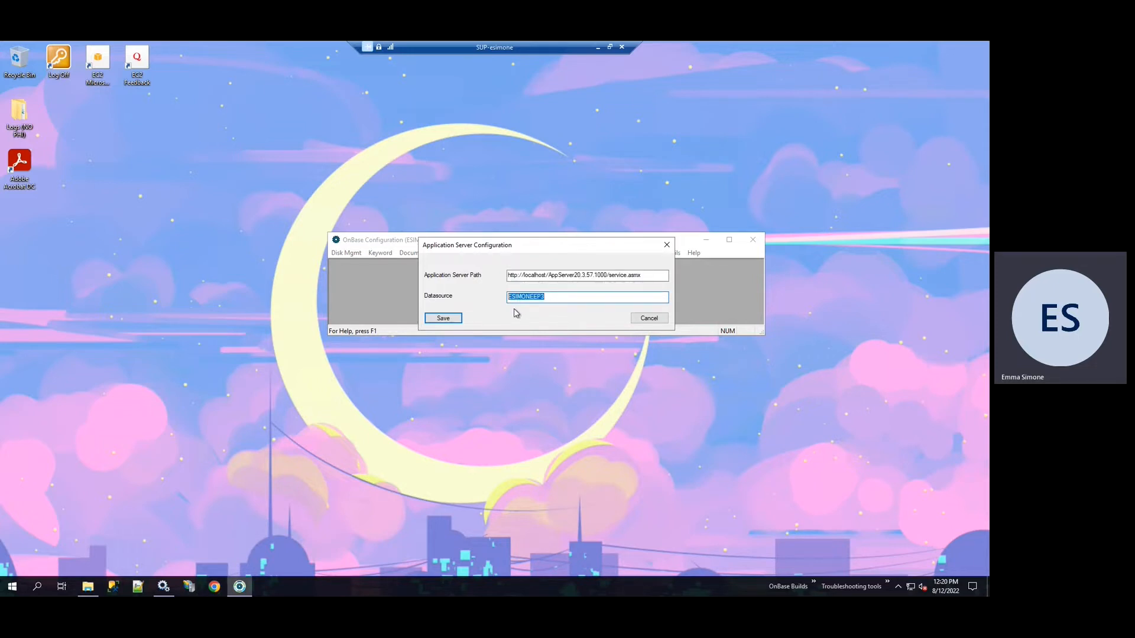
left_click(648, 319)
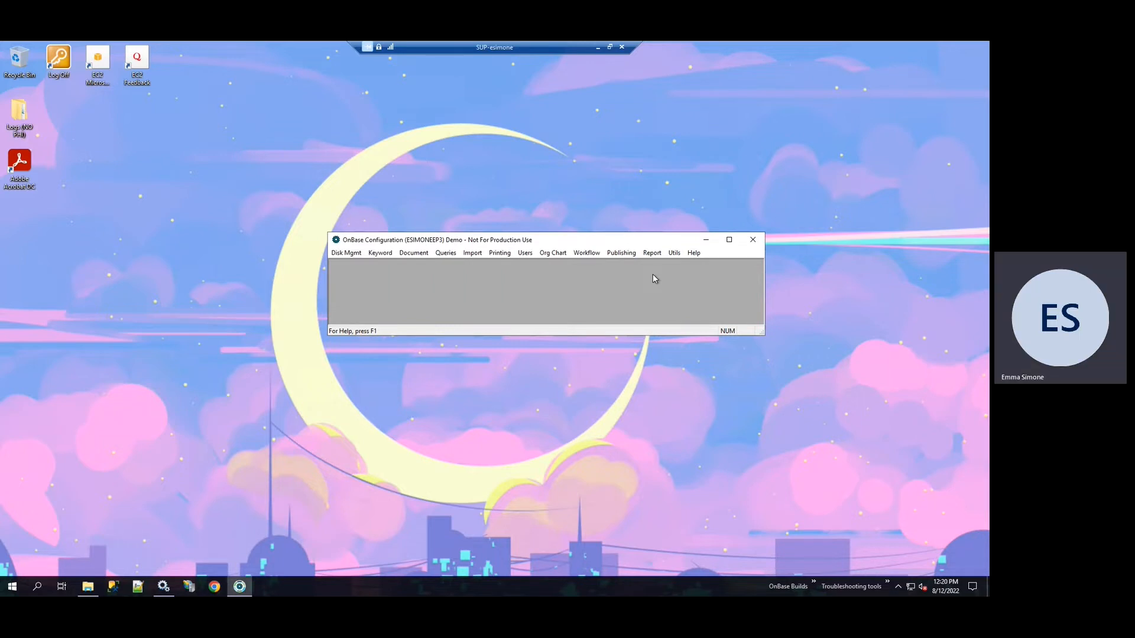
Step: Open the Full-Text Search configuration module and check the online status of the listed full-text server
left_click(674, 253)
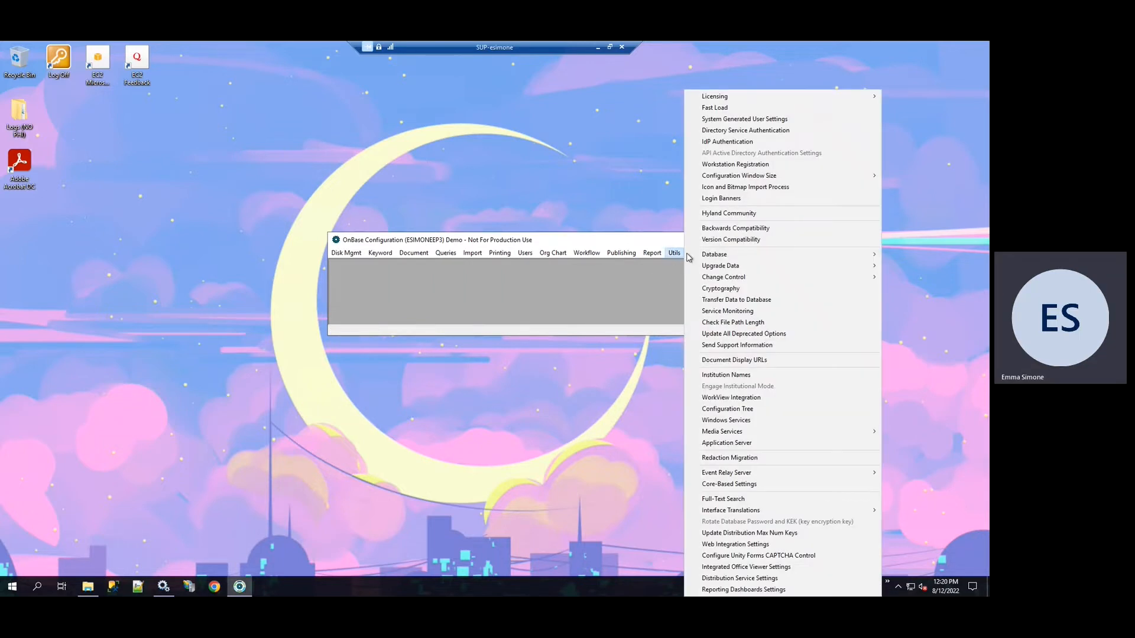
left_click(765, 500)
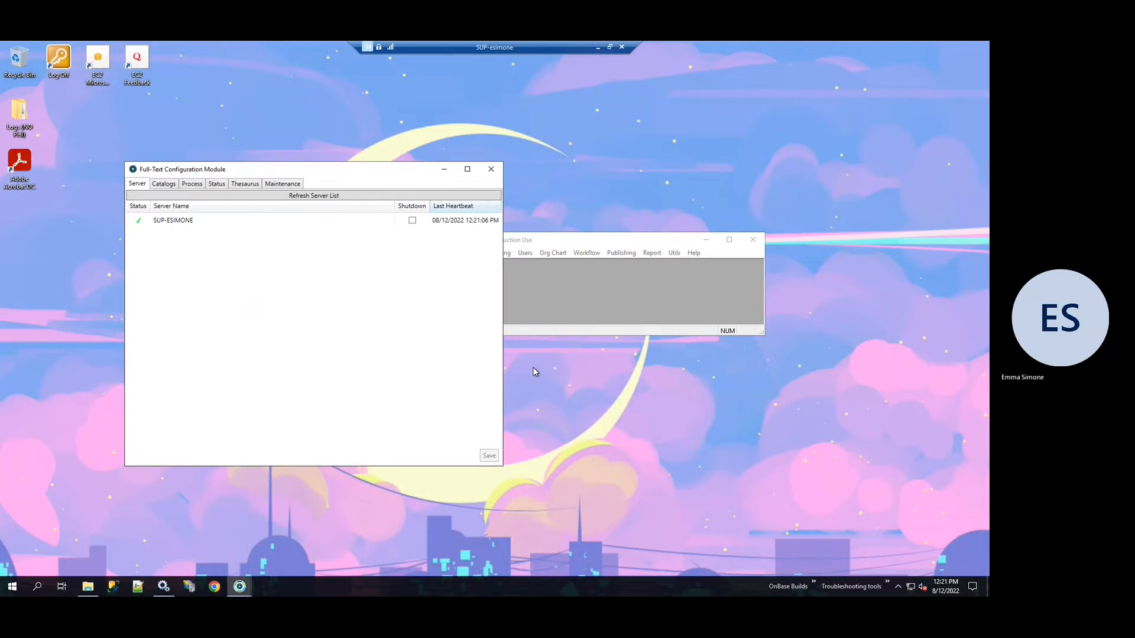
left_click(171, 221)
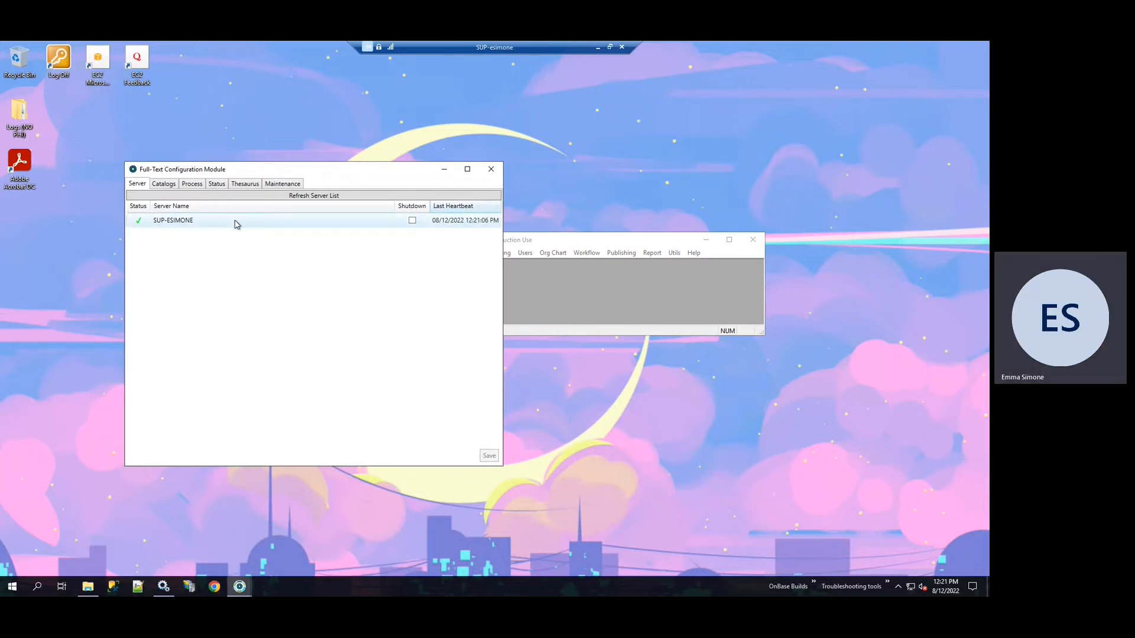
mouse_move(142, 228)
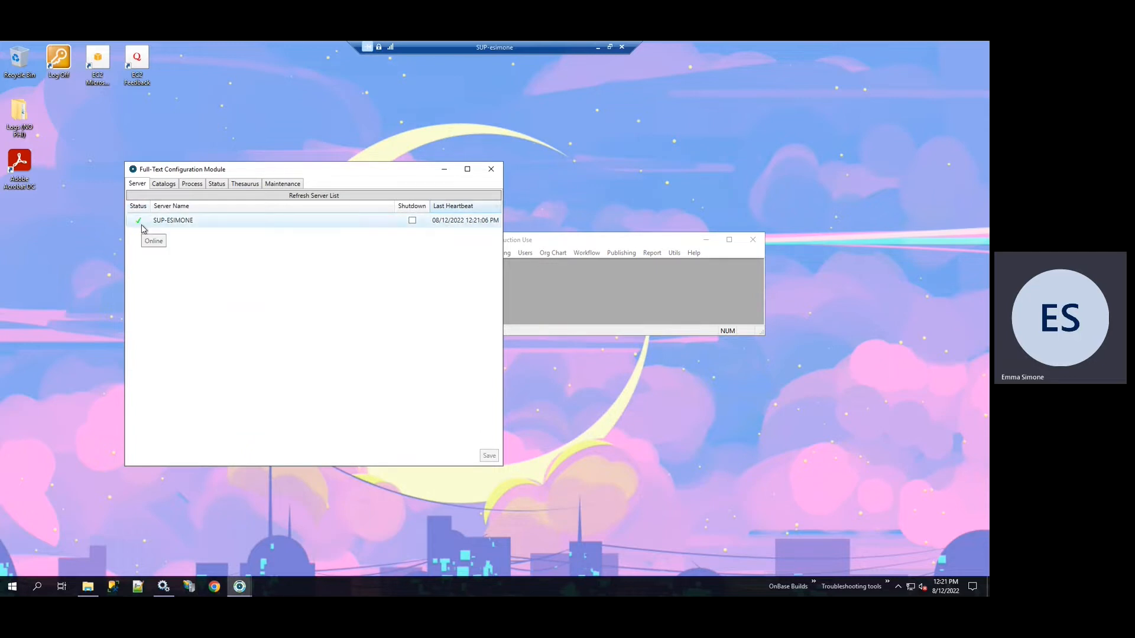
Step: Activate a catalog for the AP - Supporting document type and set its path to D:\FTS, copied from File Explorer
left_click(169, 188)
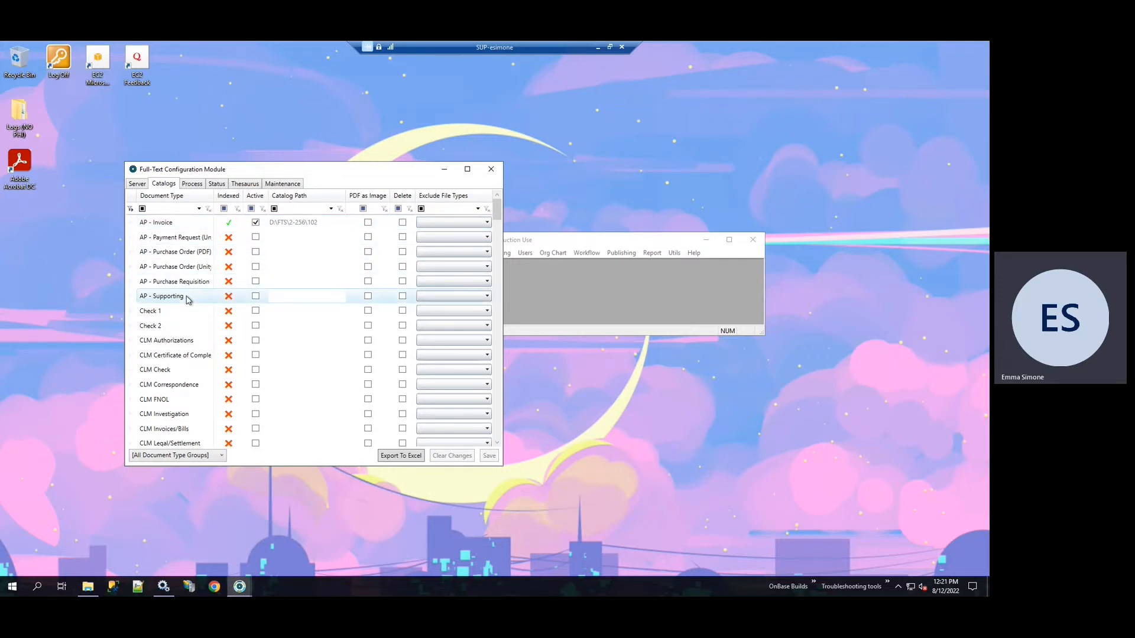
left_click(256, 297)
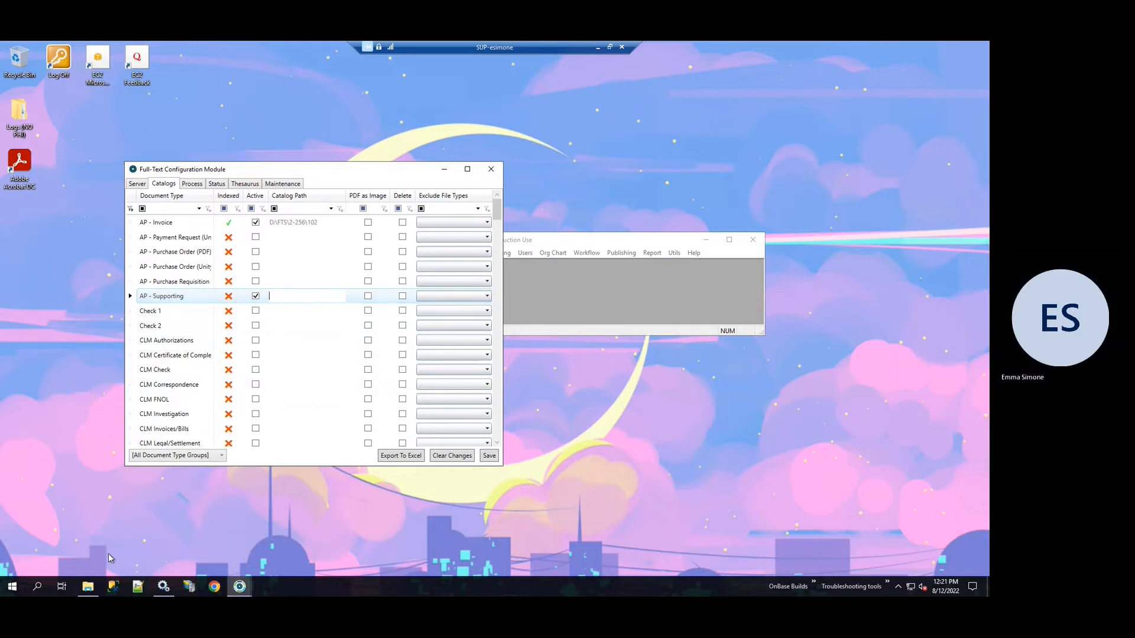
left_click(87, 587)
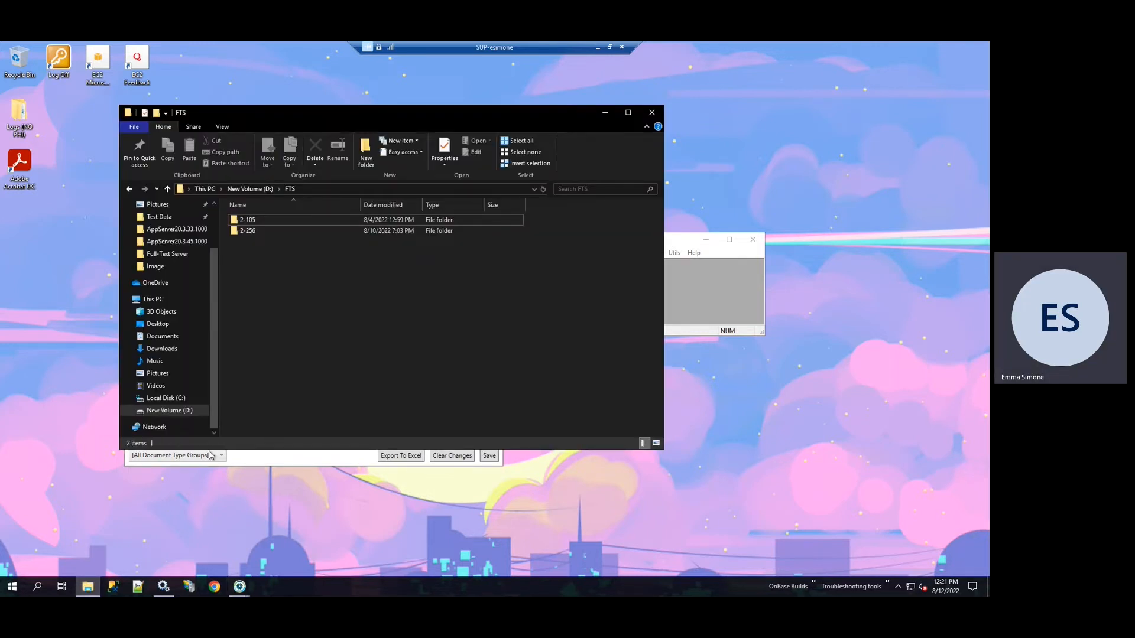
left_click(315, 190)
key("ctrl+c")
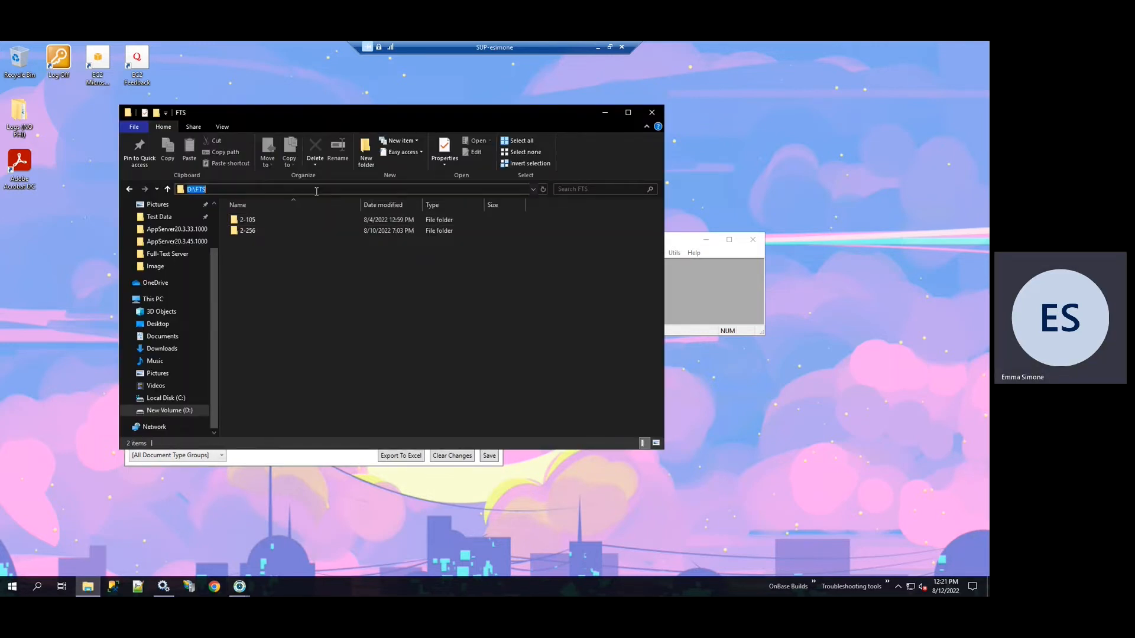
left_click(605, 113)
left_click(285, 296)
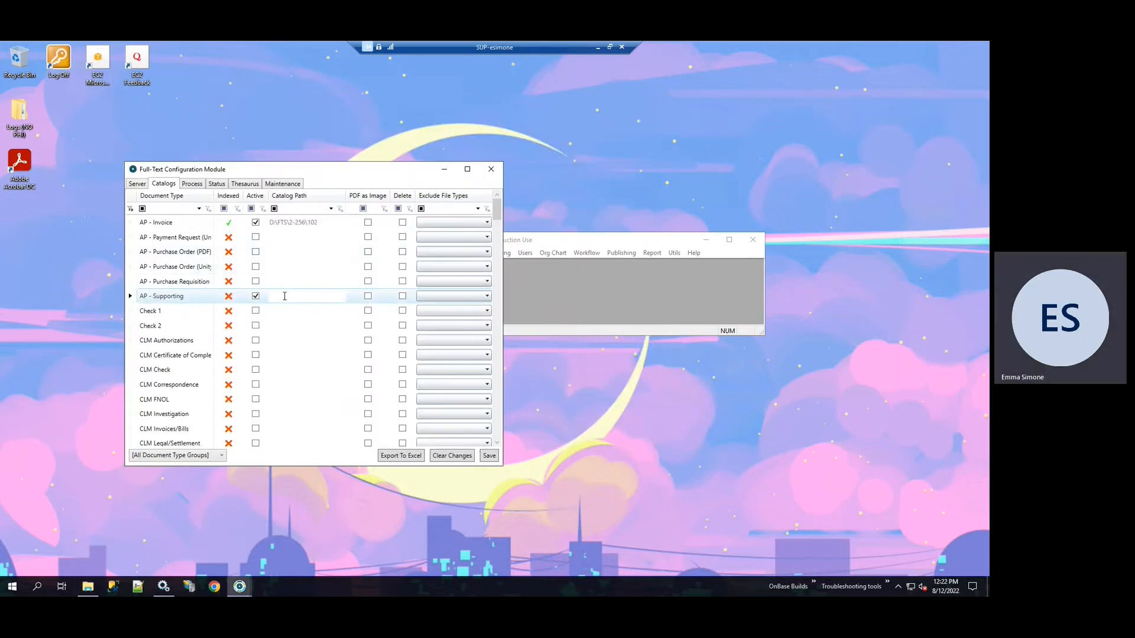
key("ctrl+v")
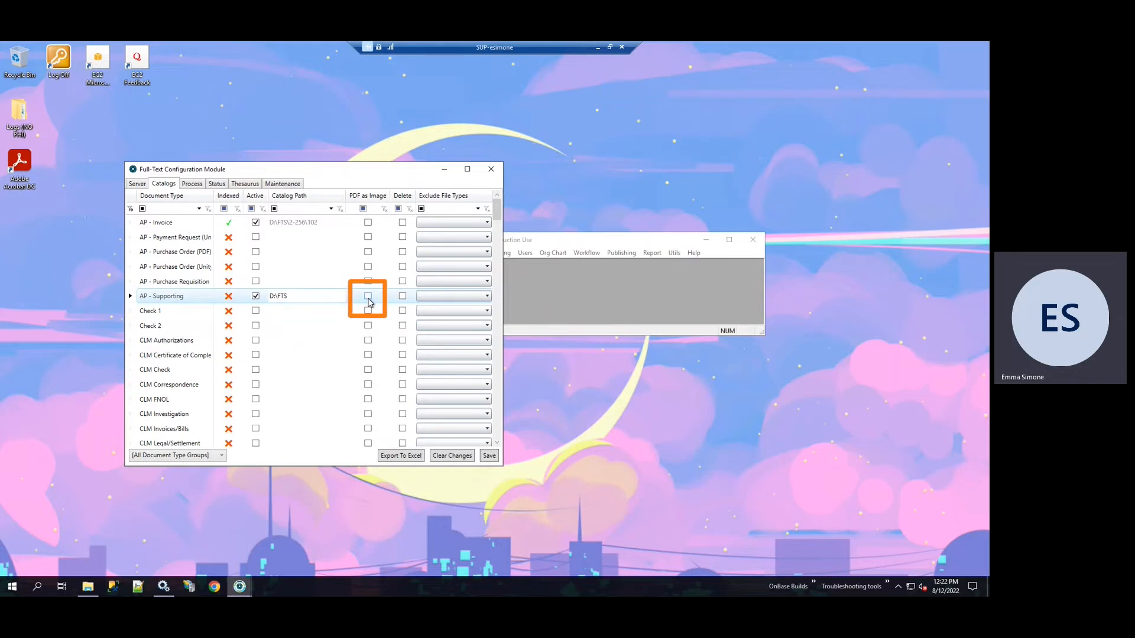
Step: Enable PDF as Image for AP - Supporting, save the catalog, acknowledge the restart notice and close the configuration module
left_click(367, 297)
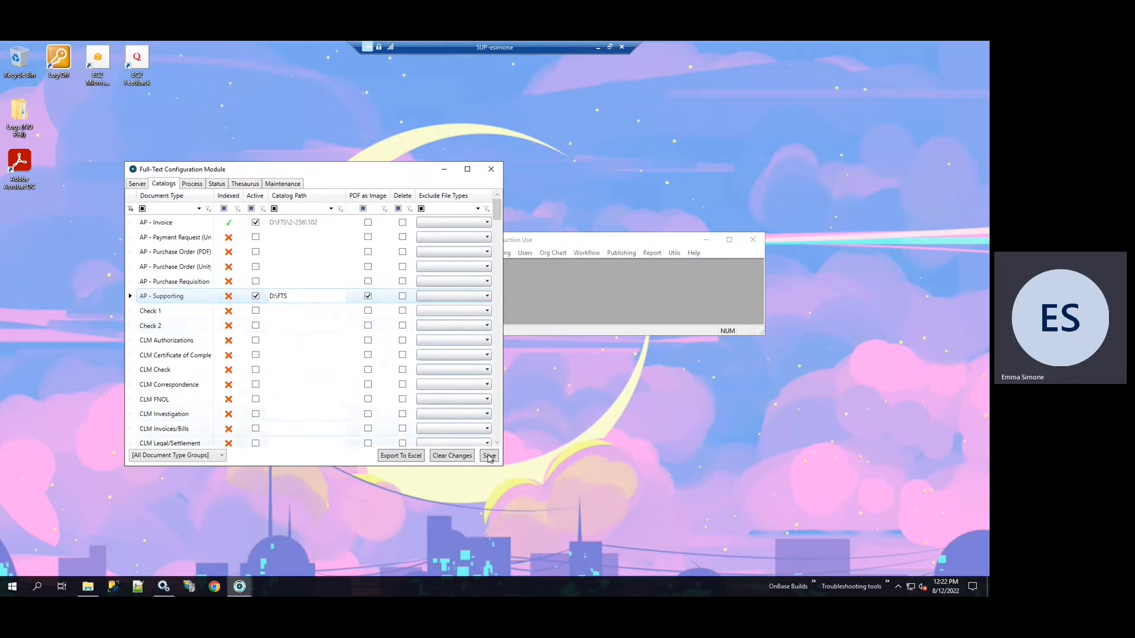
left_click(489, 457)
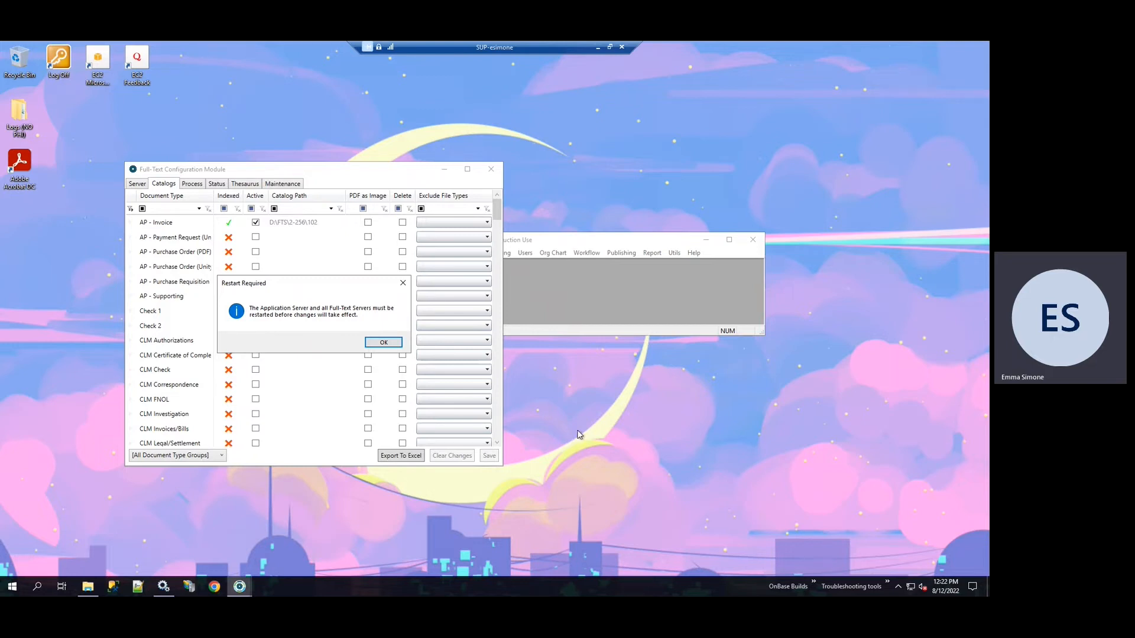
left_click(384, 344)
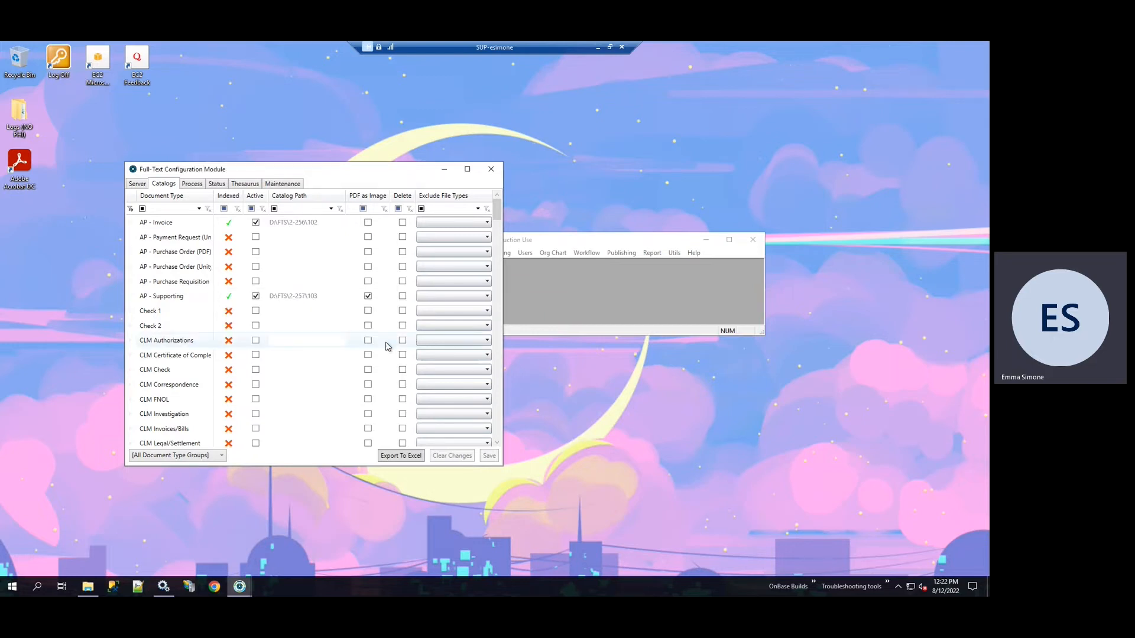
left_click(492, 171)
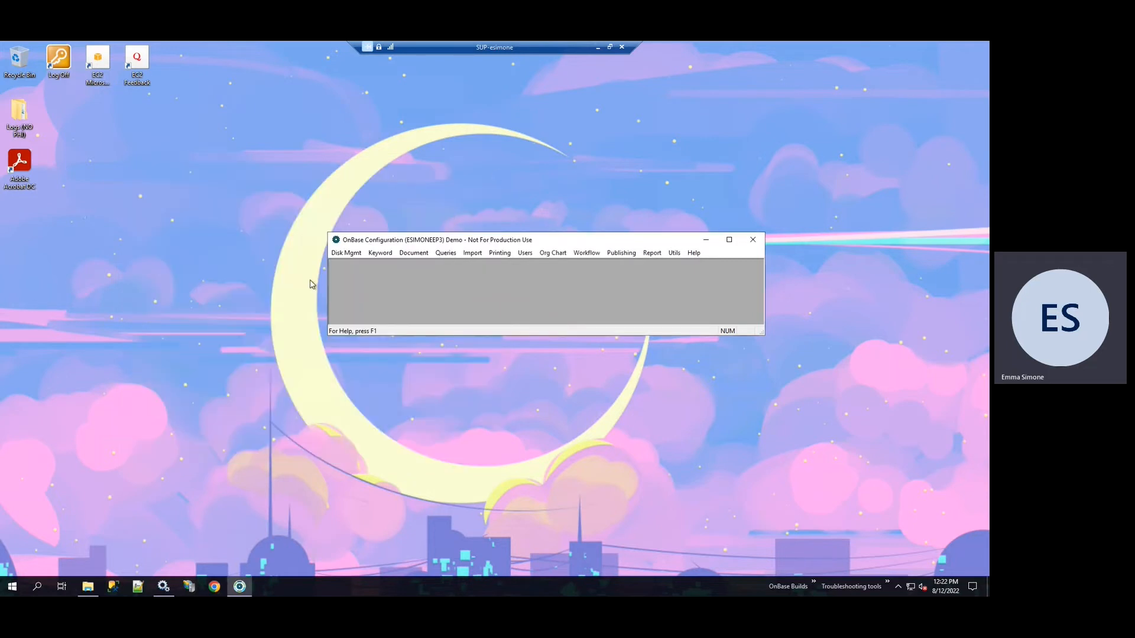
Step: Switch to IIS Manager, recycle the EP3 application pool and minimize the window
left_click(189, 588)
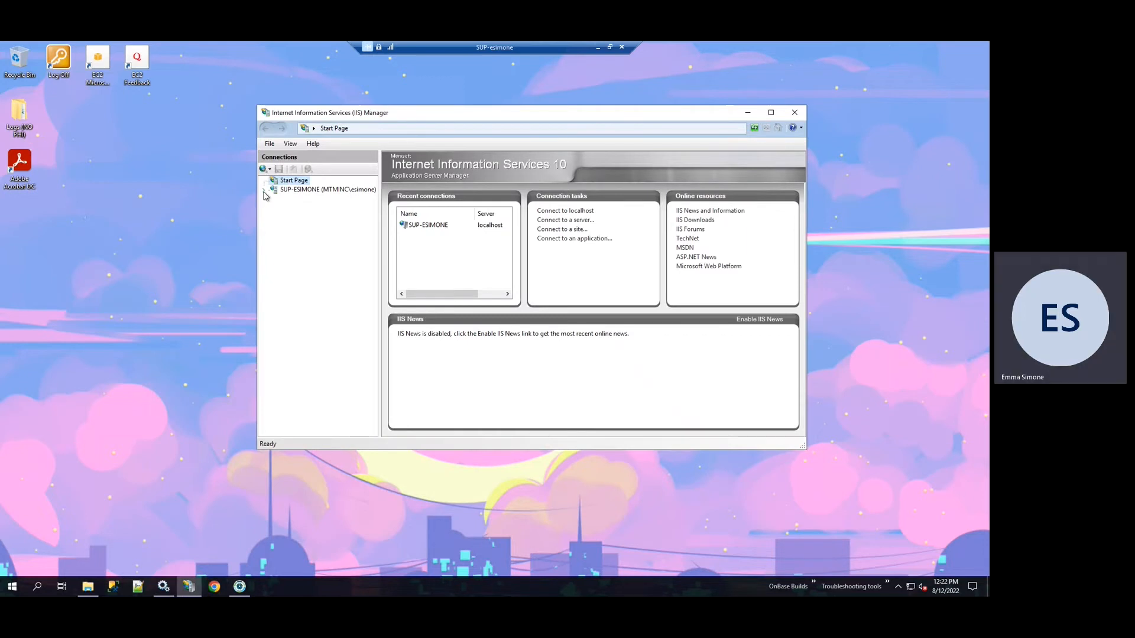
left_click(264, 189)
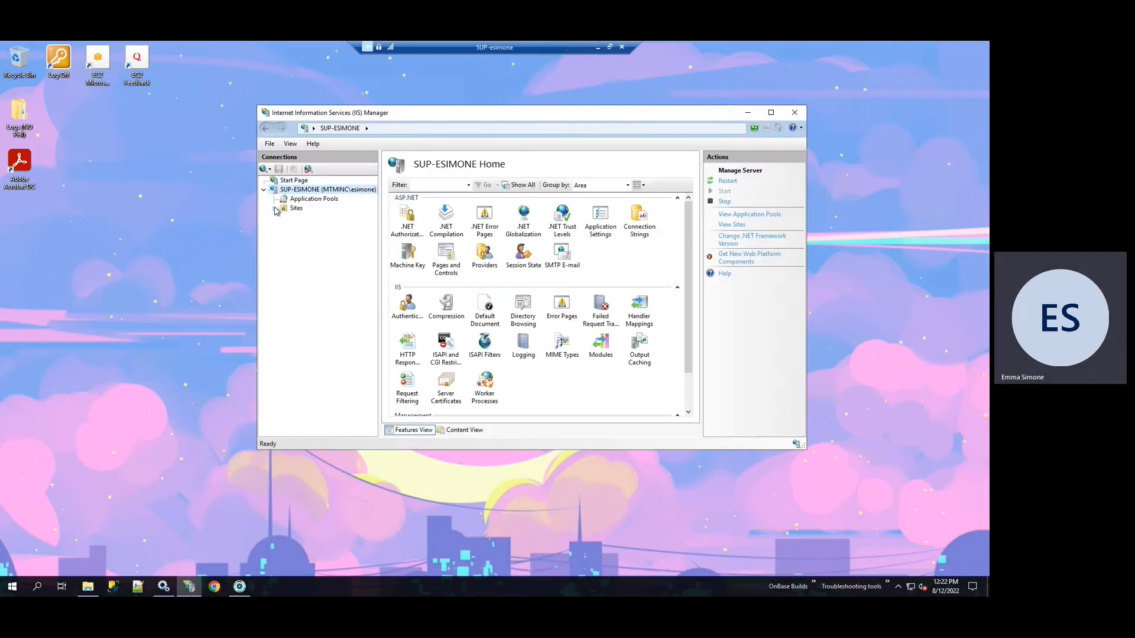
left_click(312, 199)
left_click(411, 292)
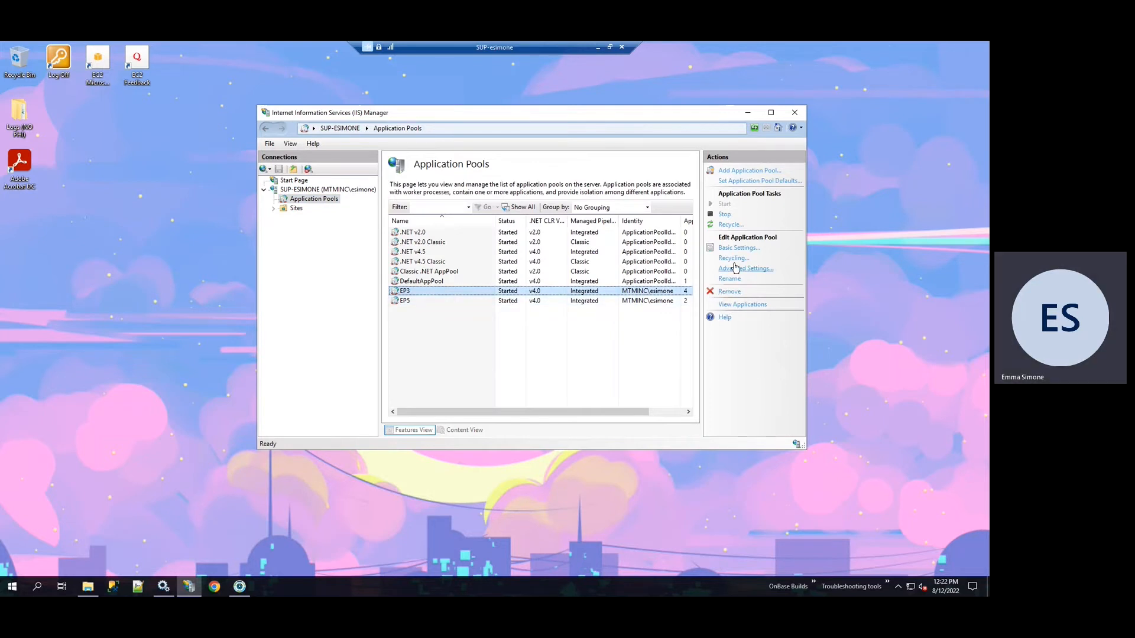
left_click(731, 224)
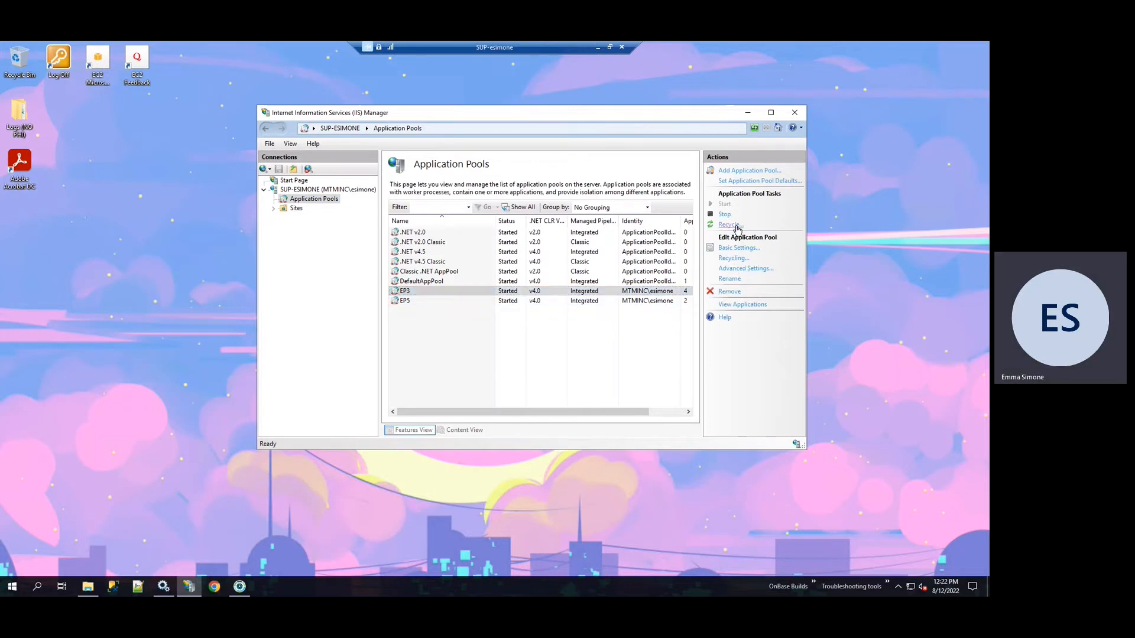
left_click(748, 112)
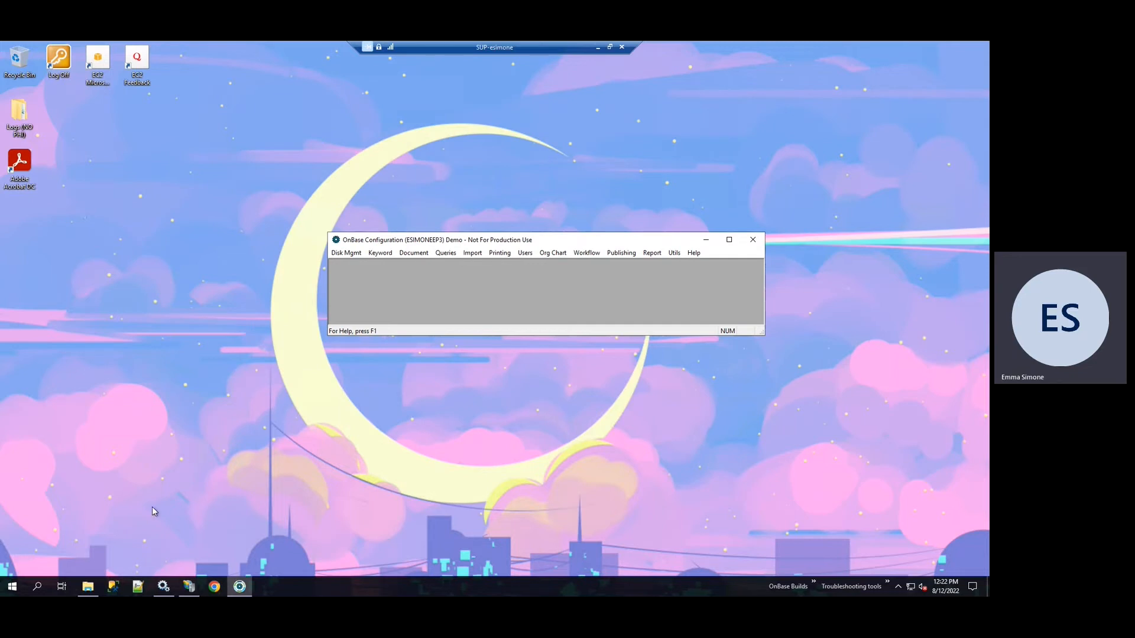
Step: Switch to Windows Services, restart the Hyland Full-Text Server service and minimize the window
left_click(165, 588)
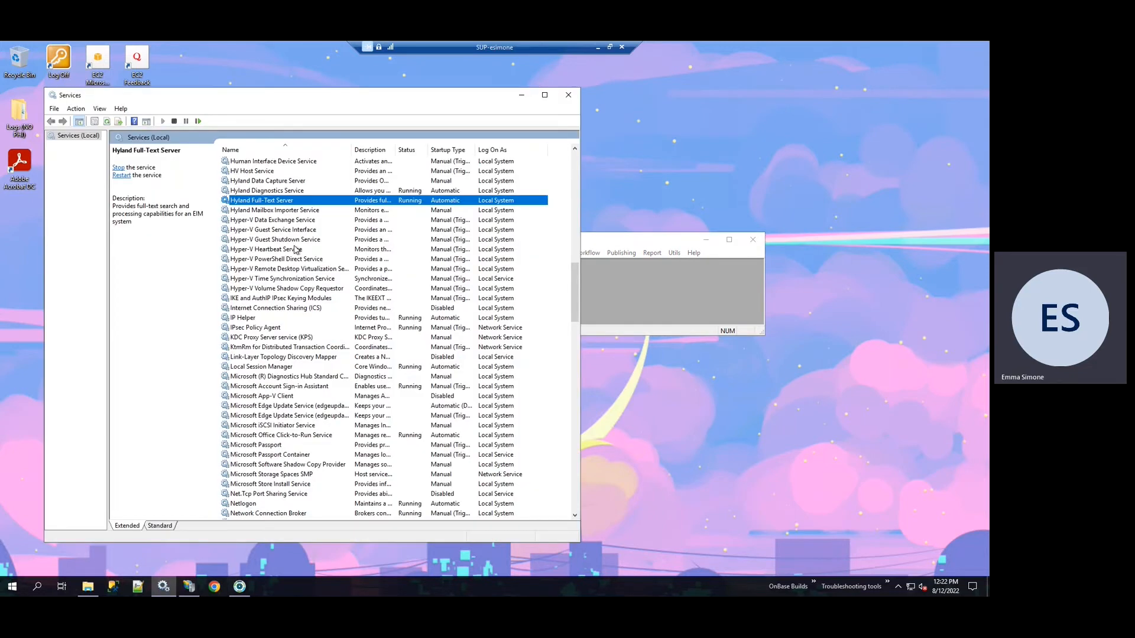
right_click(333, 201)
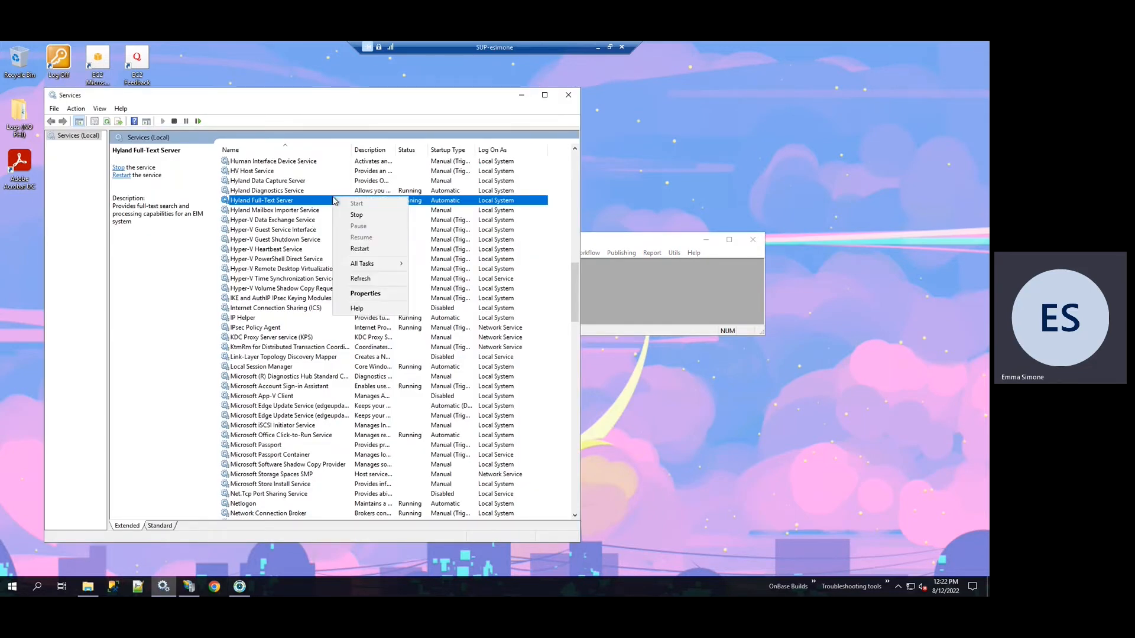
left_click(359, 249)
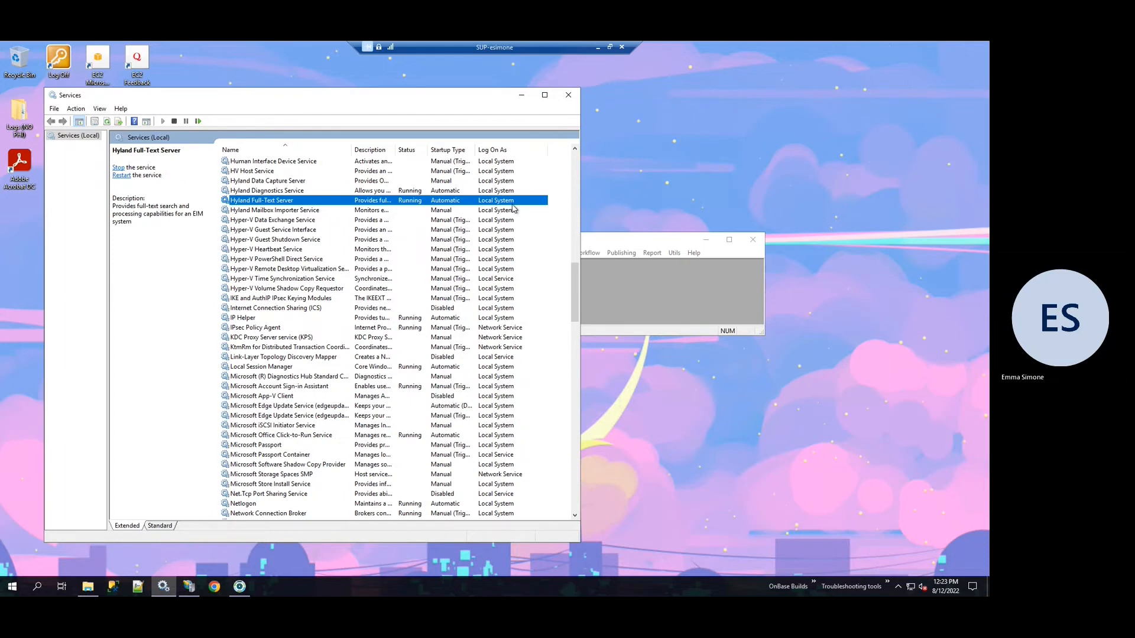
left_click(520, 95)
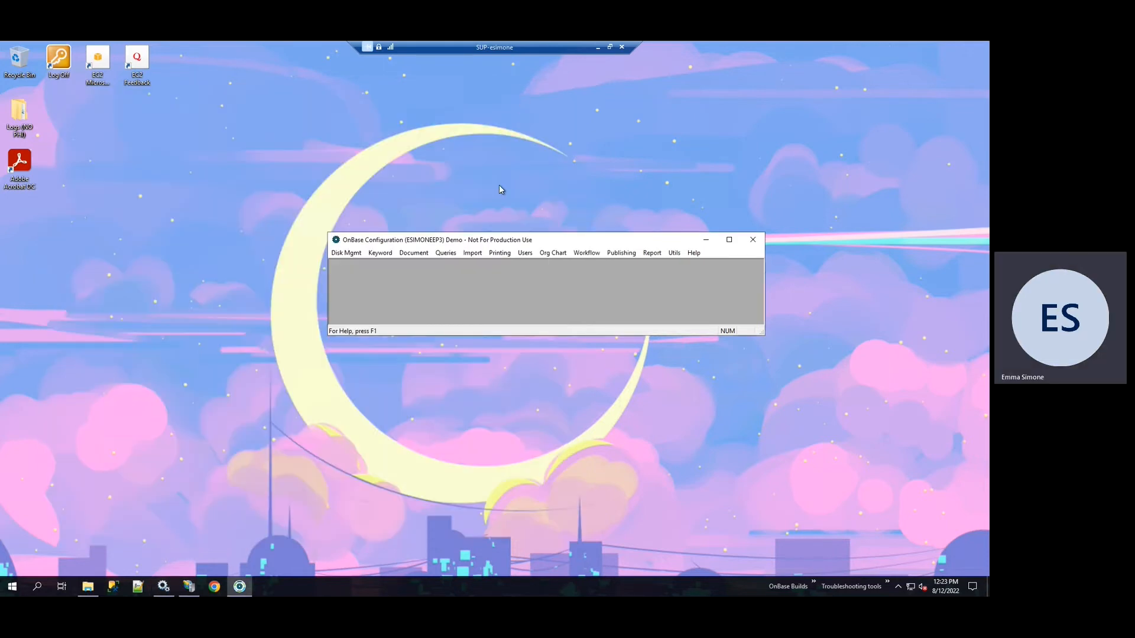
Step: Open the Full-Text Search configuration, check the server status and the AP - Supporting catalog path, close it and minimize OnBase Configuration
left_click(674, 253)
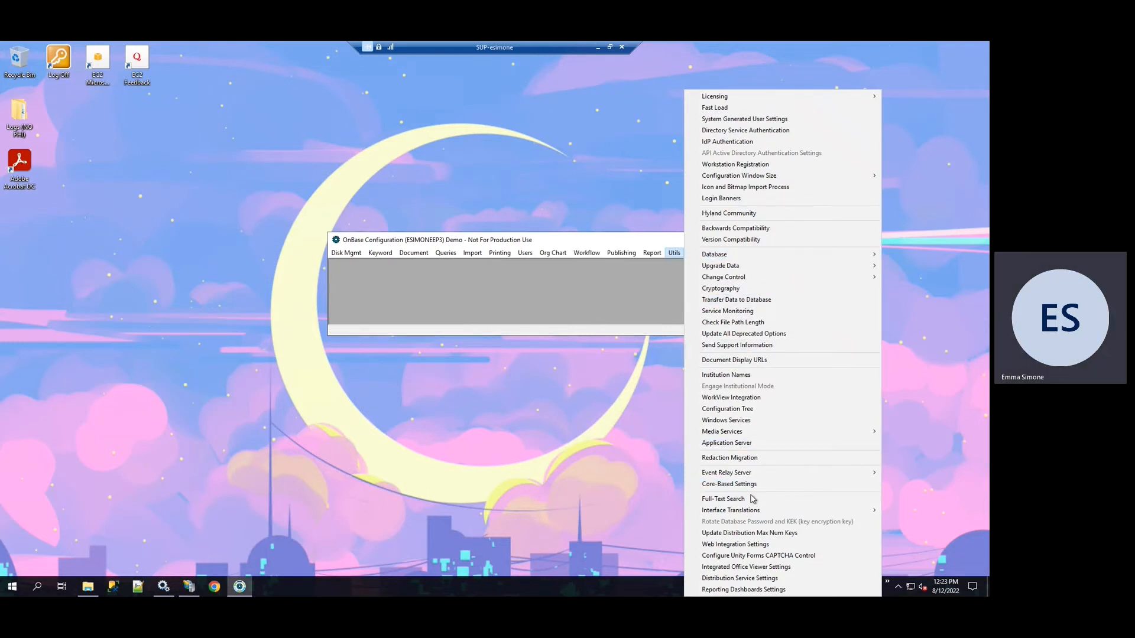
left_click(750, 499)
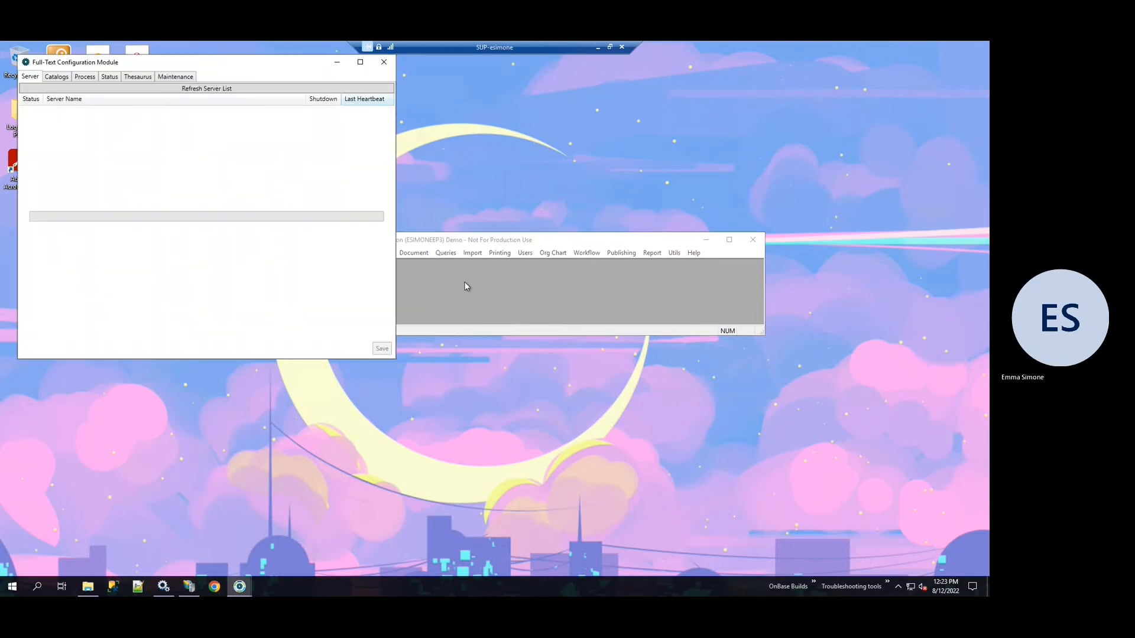
left_click(63, 85)
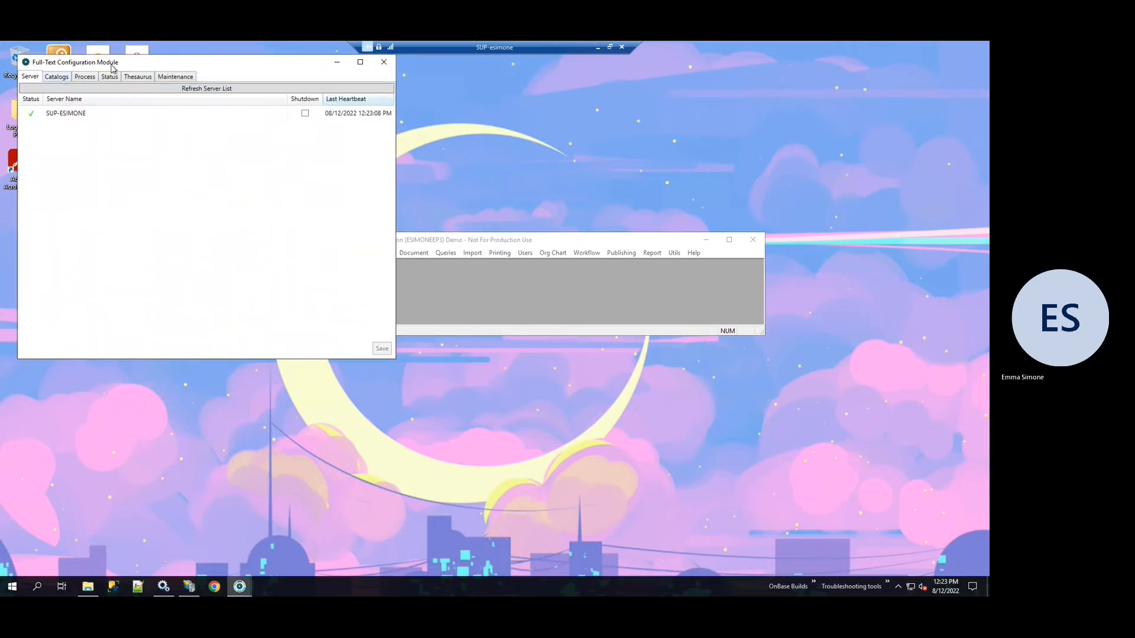
left_click_drag(145, 65, 394, 161)
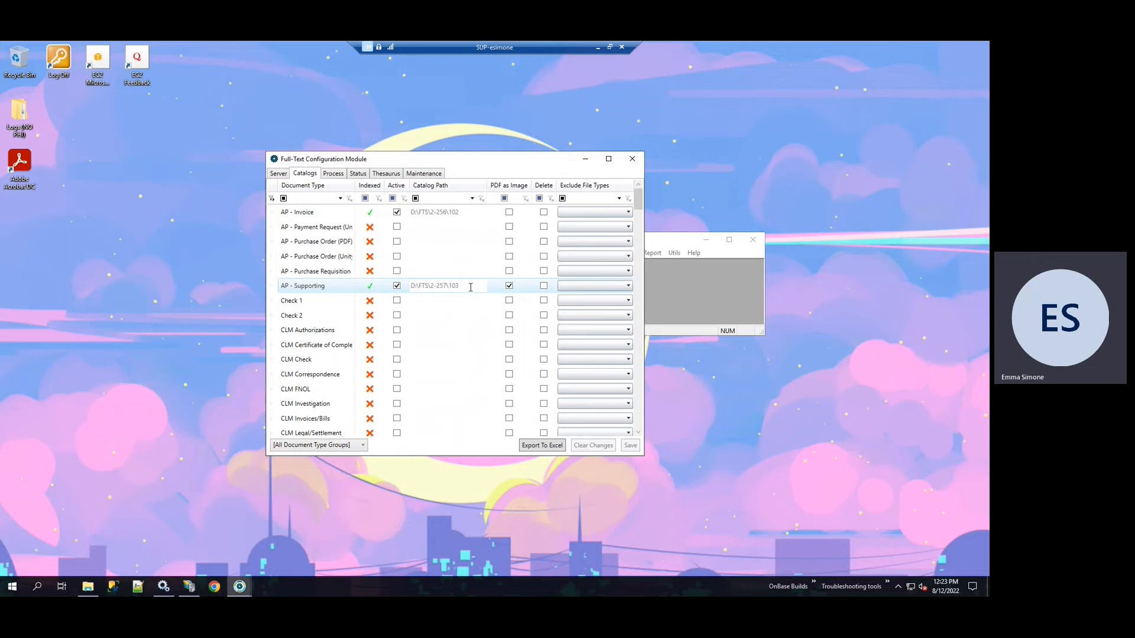
left_click(632, 159)
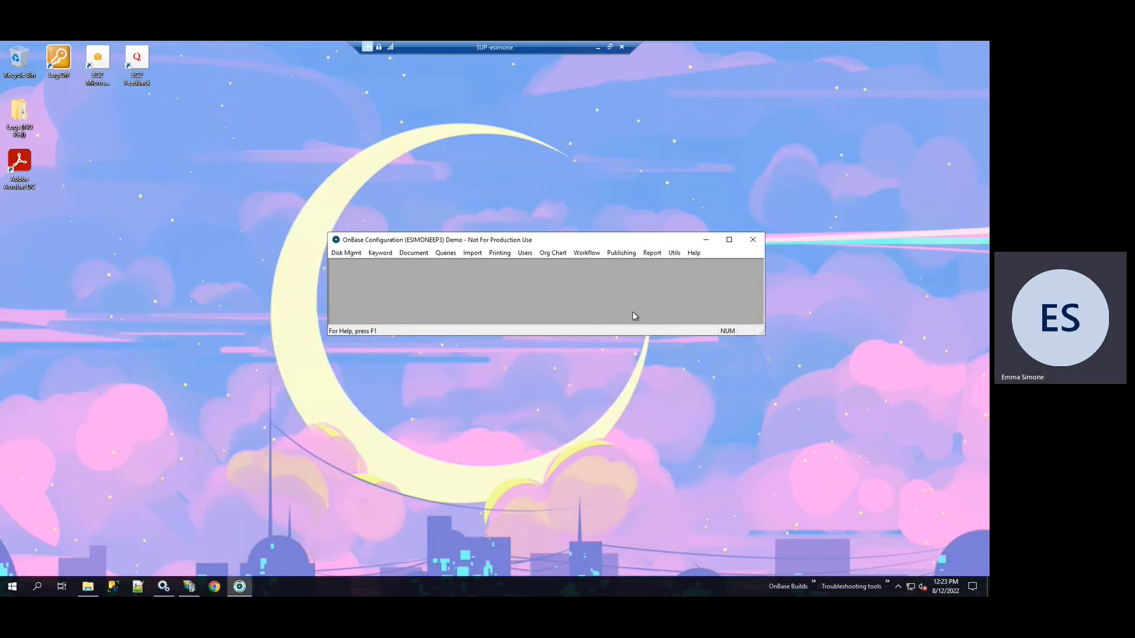
left_click(706, 240)
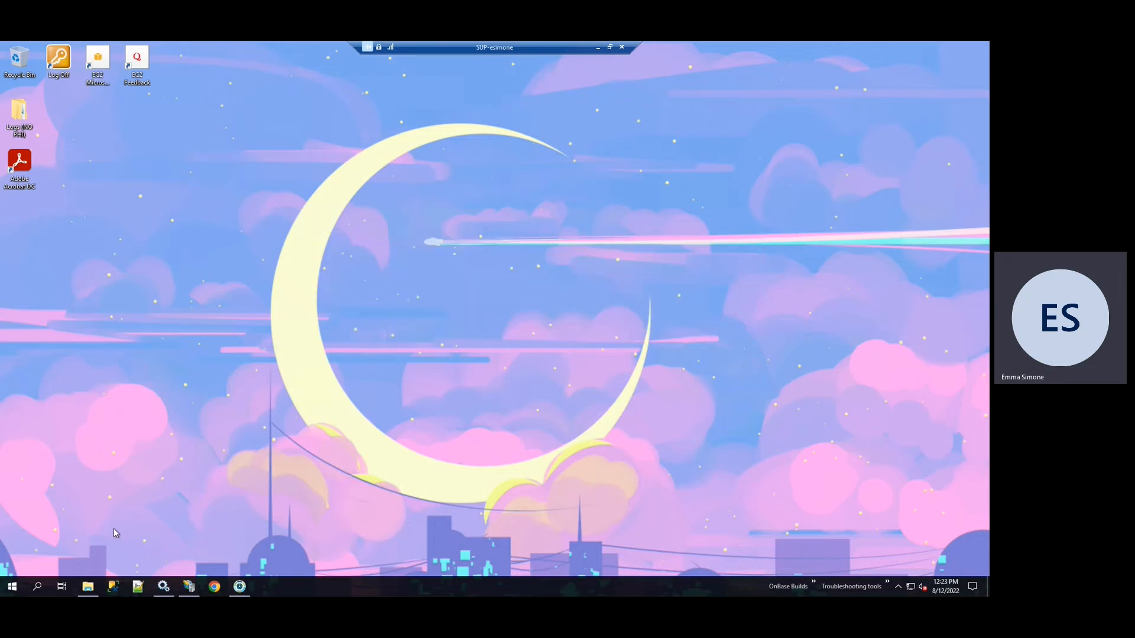
Step: Switch to File Explorer and browse to C:\Program Files\Hyland\Services\Full-Text Server
left_click(88, 586)
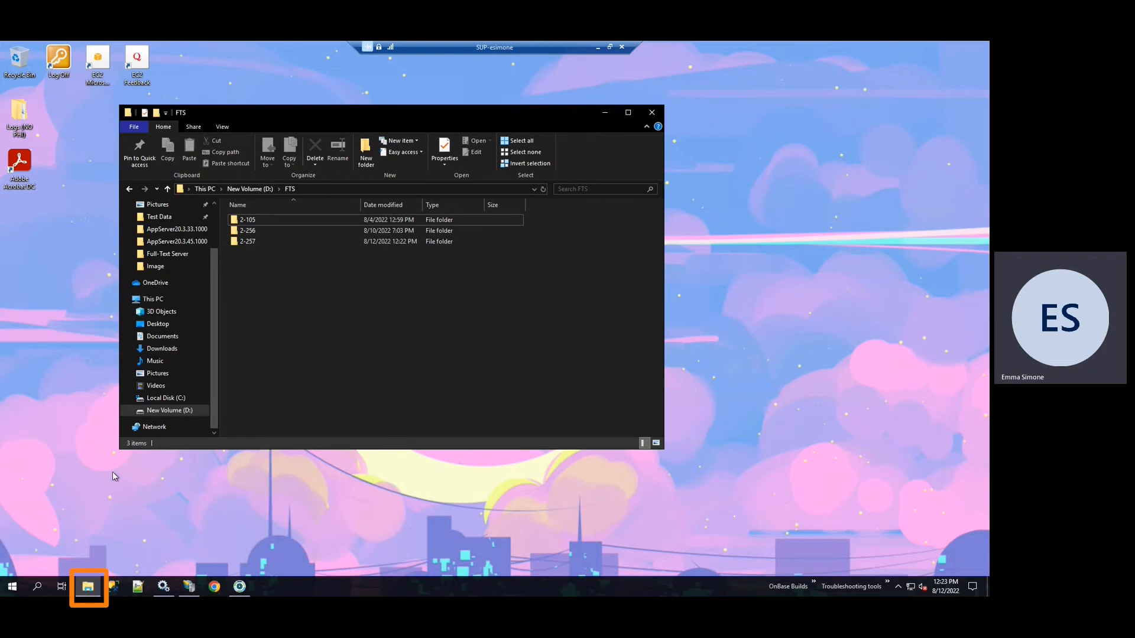
left_click(160, 398)
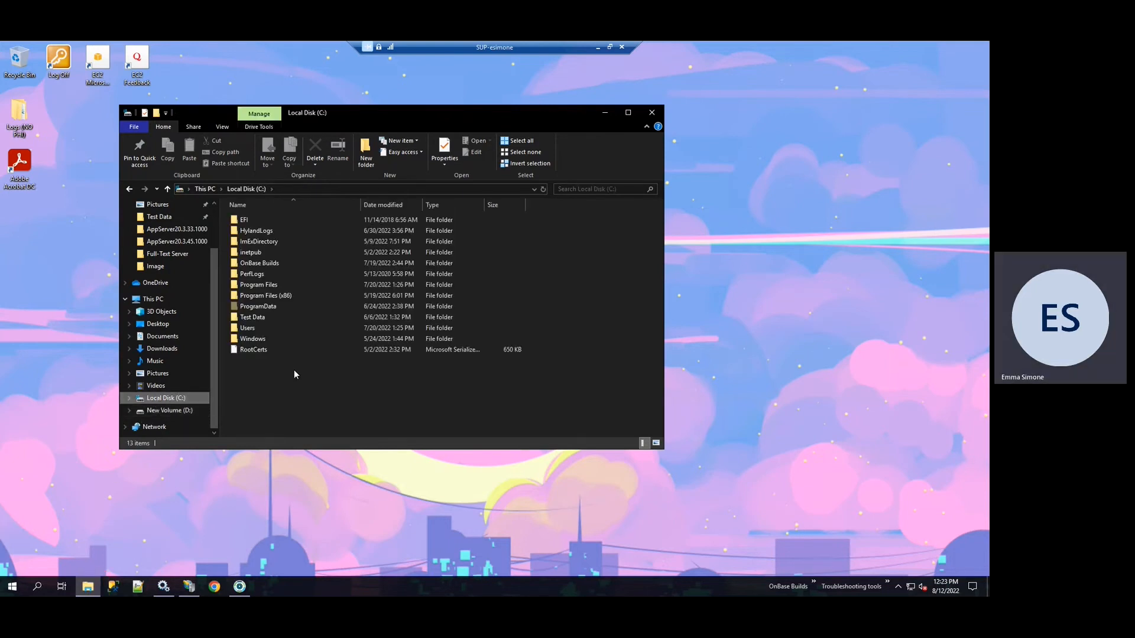
double_click(272, 285)
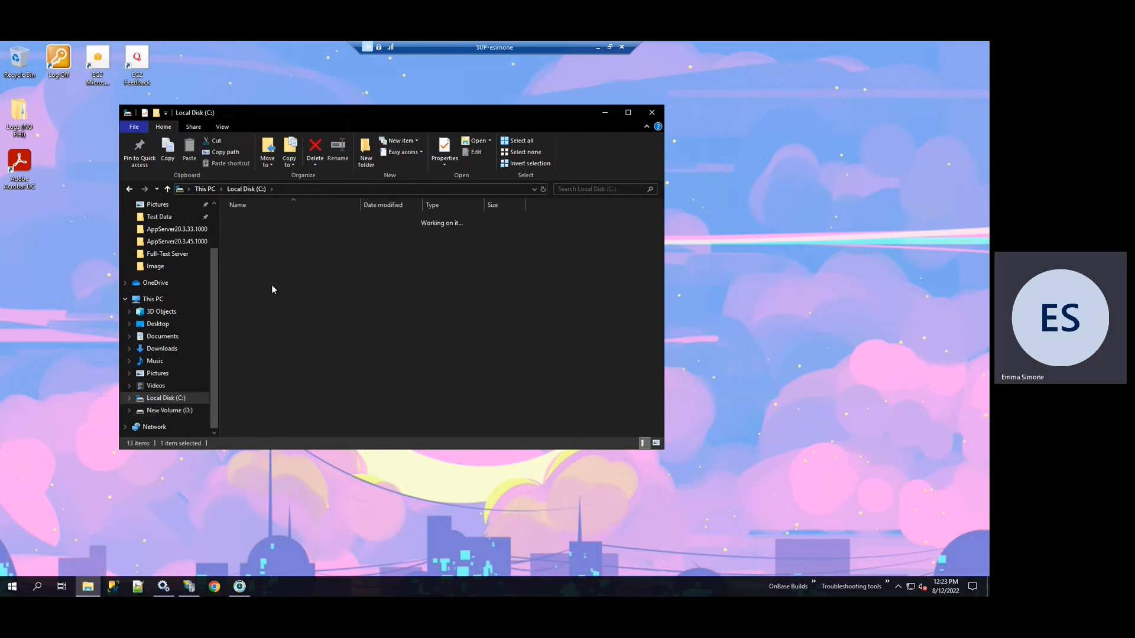
double_click(271, 285)
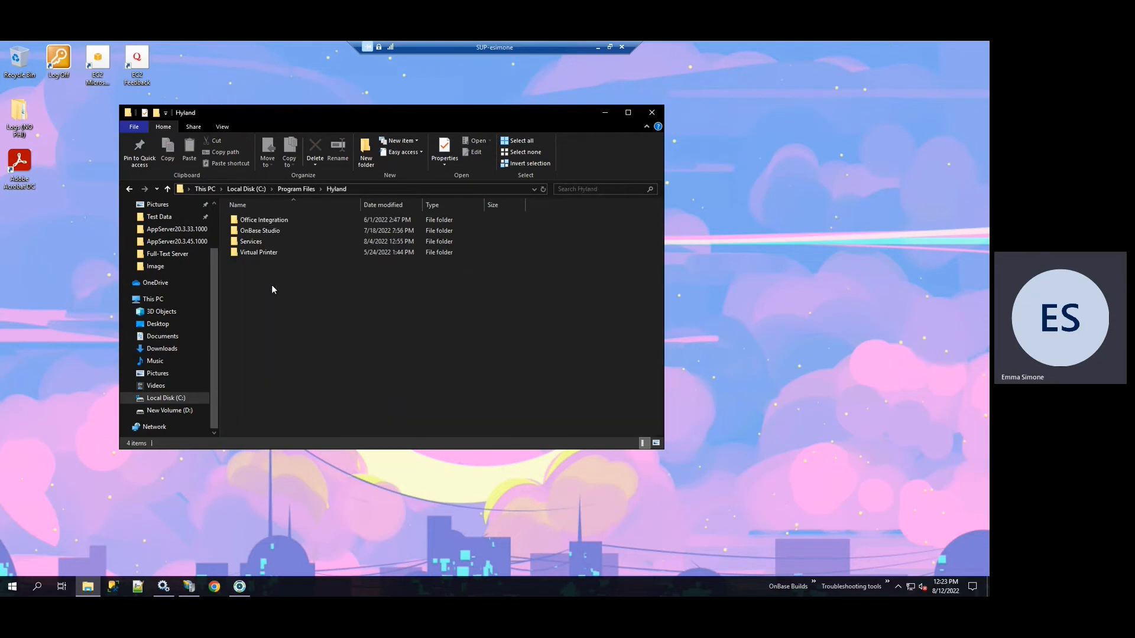
double_click(268, 243)
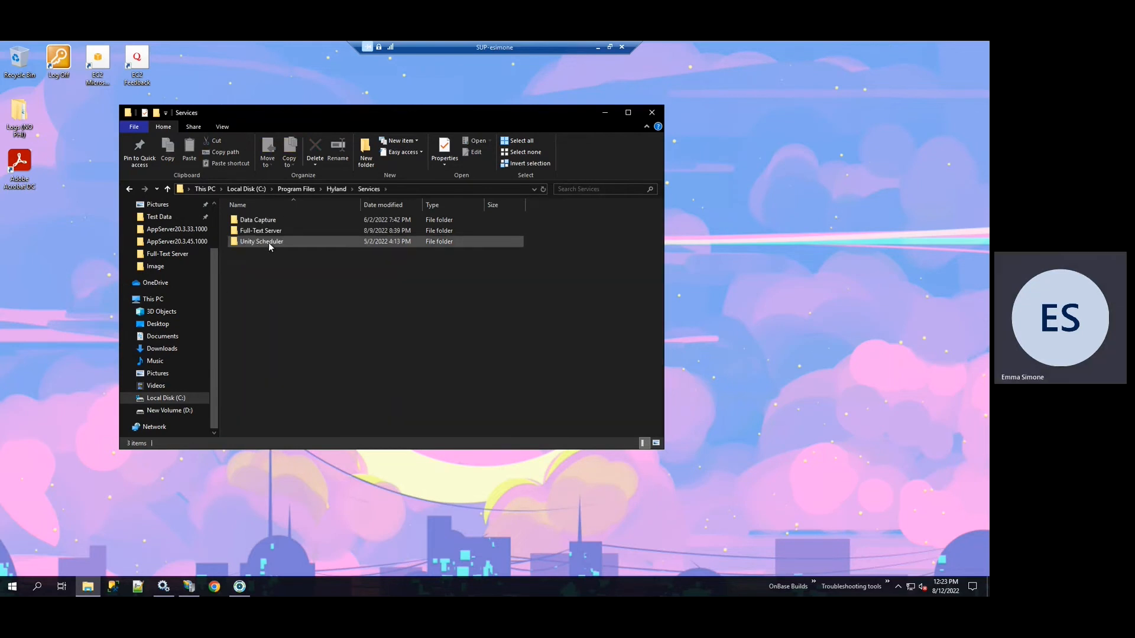
left_click(272, 235)
double_click(272, 235)
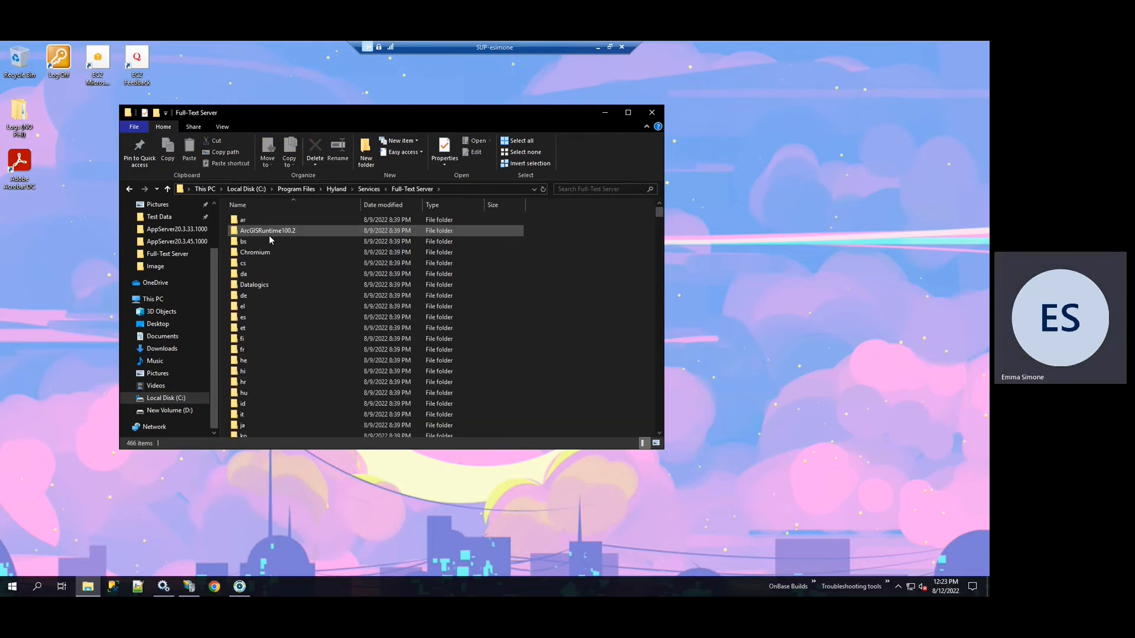
Step: Find the Hyland.FullText.Server.exe CONFIG file in the Full-Text Server folder and open it in Notepad++
left_click(268, 236)
key("h")
scroll(268, 236, "down", 7)
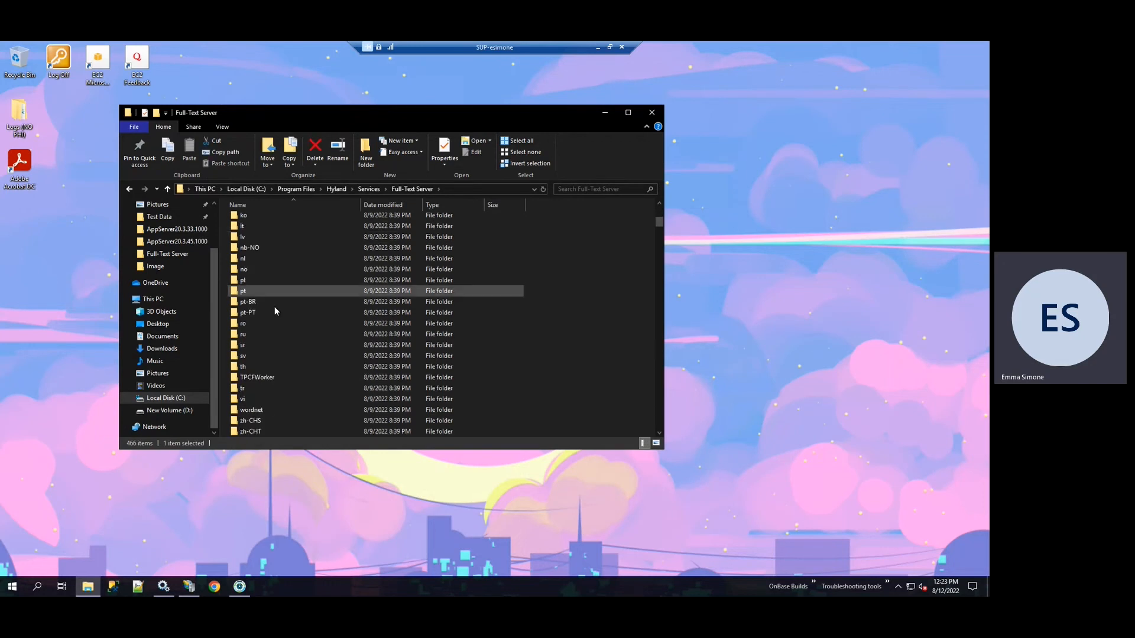
scroll(274, 306, "down", 6)
left_click(274, 306)
key("h")
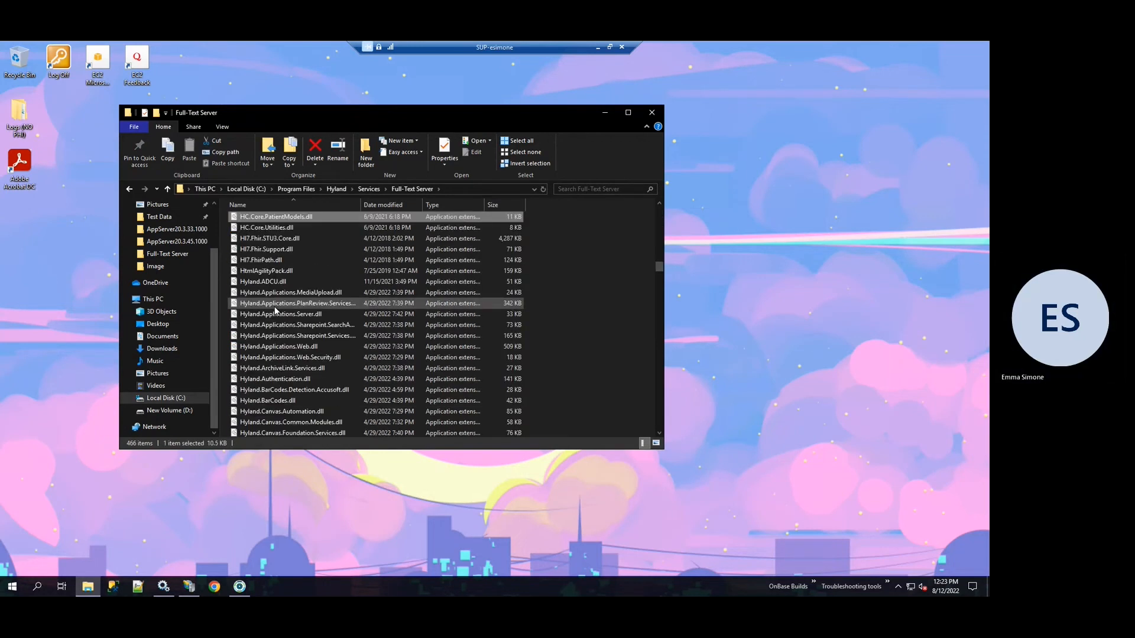
scroll(275, 306, "down", 10)
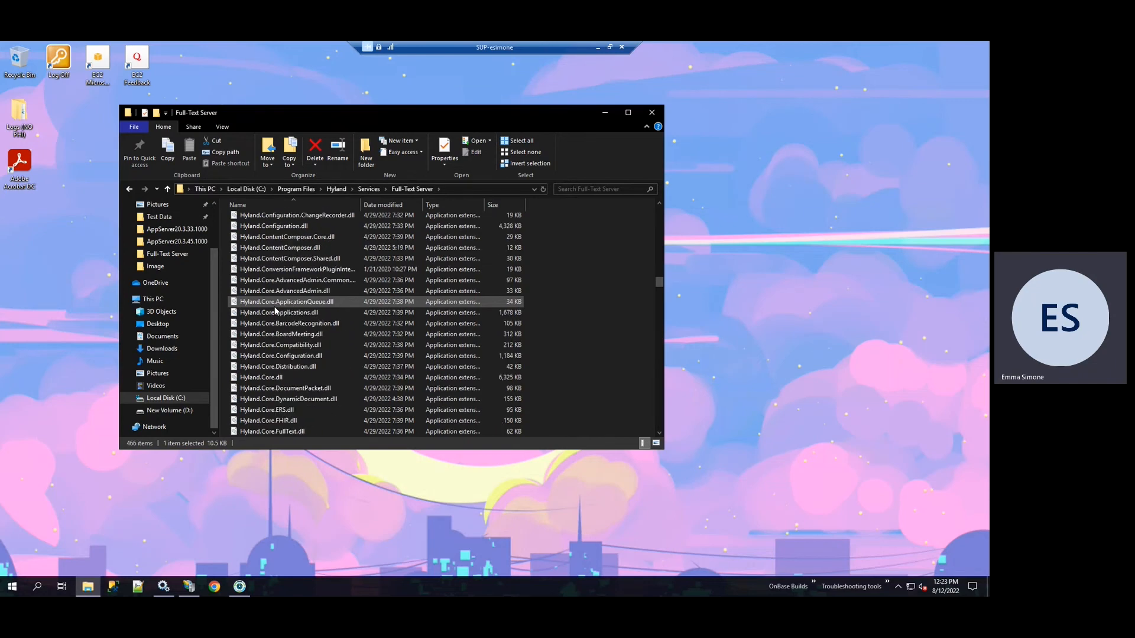
scroll(274, 306, "down", 12)
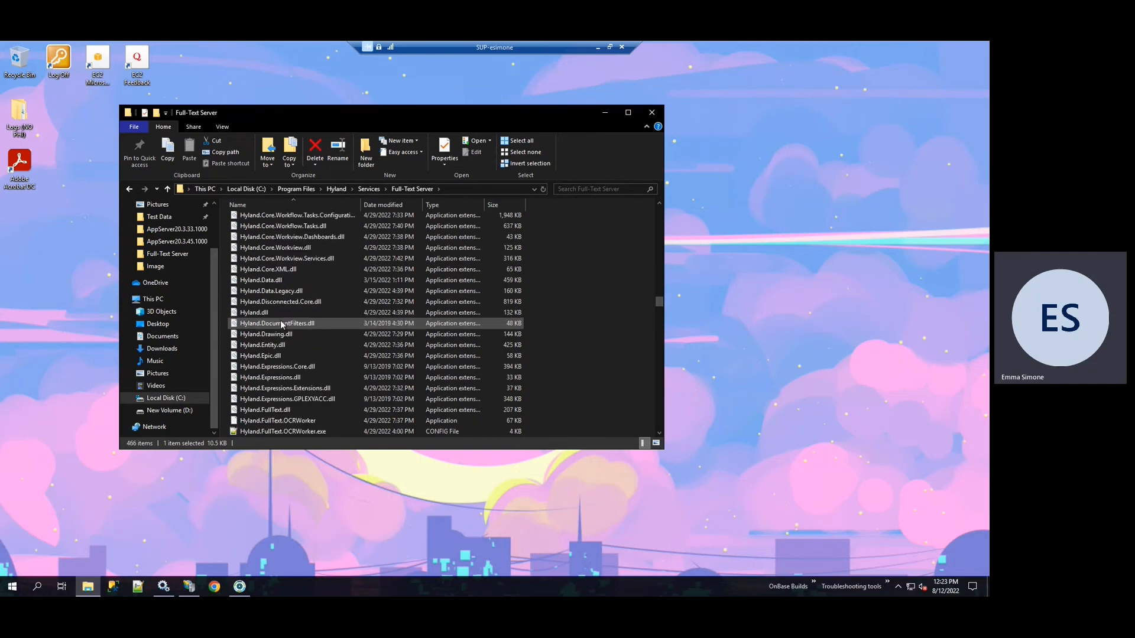
scroll(280, 324, "down", 3)
left_click(284, 355)
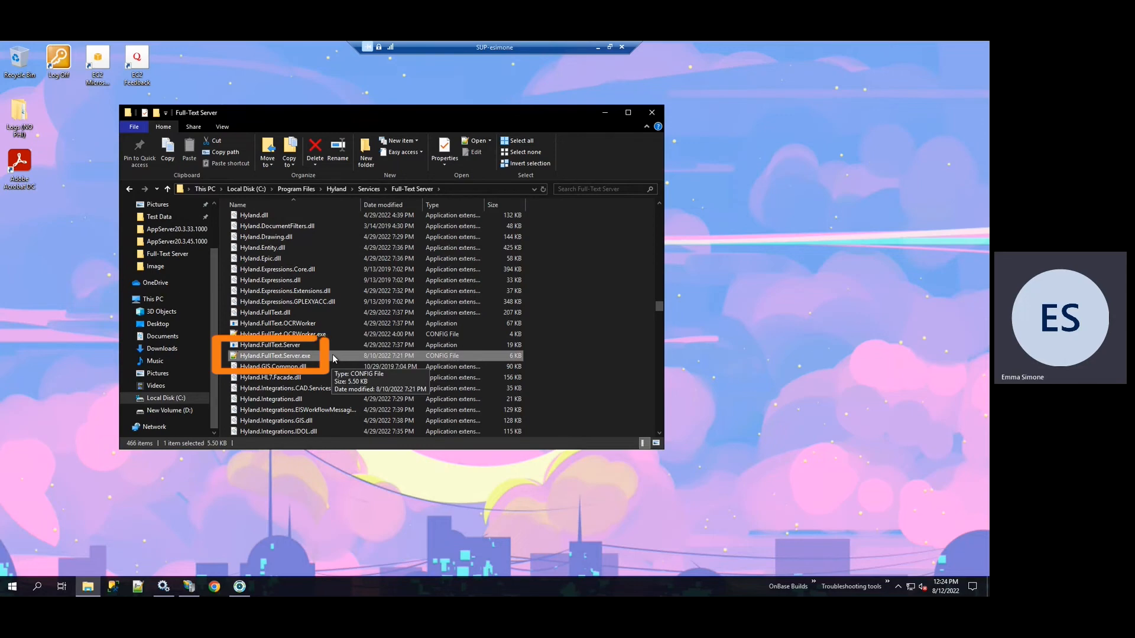
double_click(332, 355)
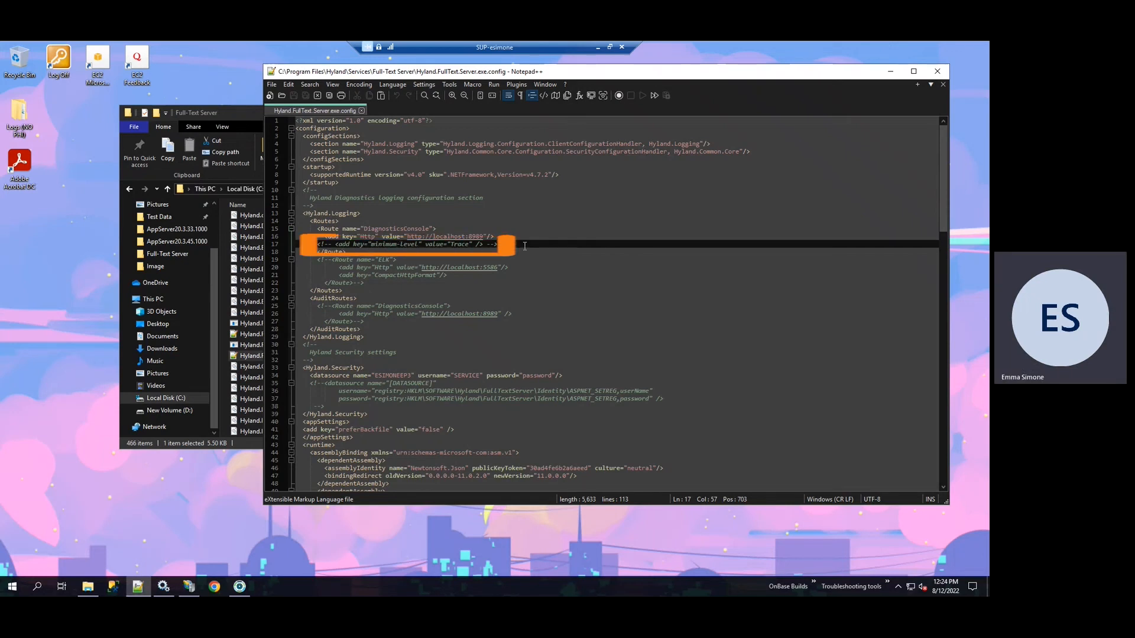
Step: Uncomment the minimum-level Trace line in the DiagnosticsConsole route by removing its opening and closing comment marks
key("BackSpace")
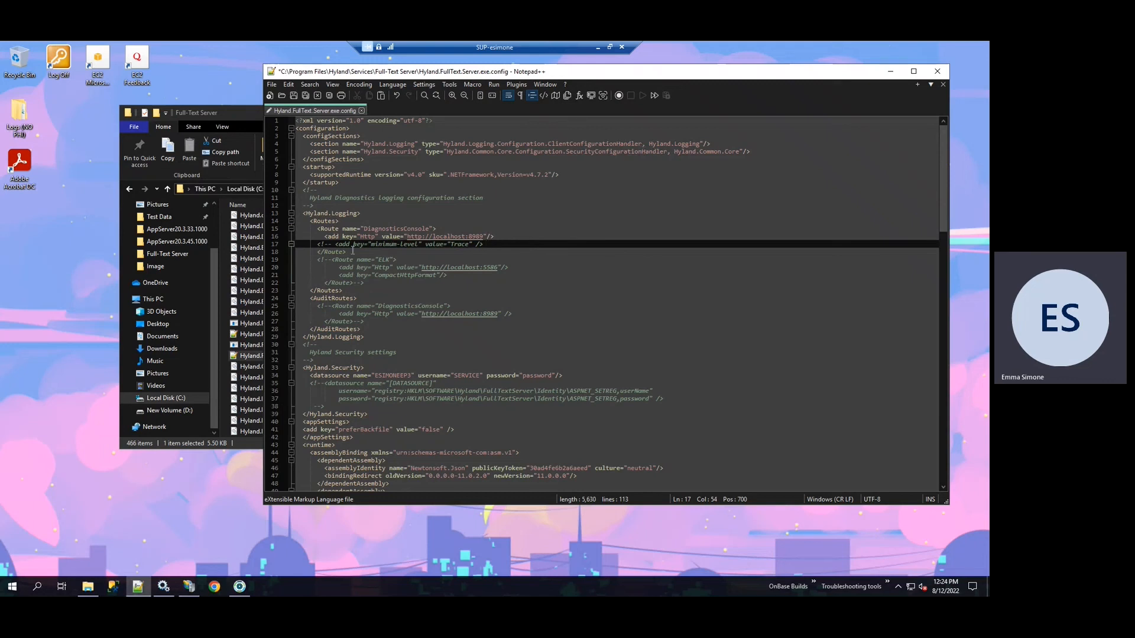
left_click(334, 244)
key("BackSpace")
key("BackSpace")
key("BackSpace")
key("BackSpace")
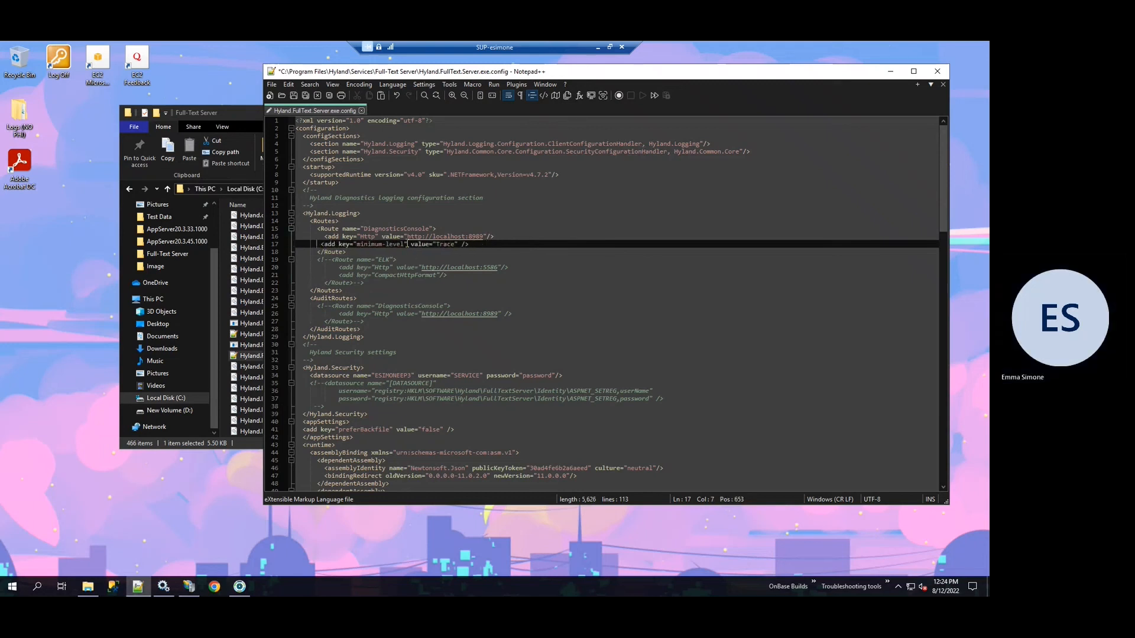
Step: Save the config file, relaunching Notepad++ in Administrator mode to do so, and minimize the editor
left_click(293, 96)
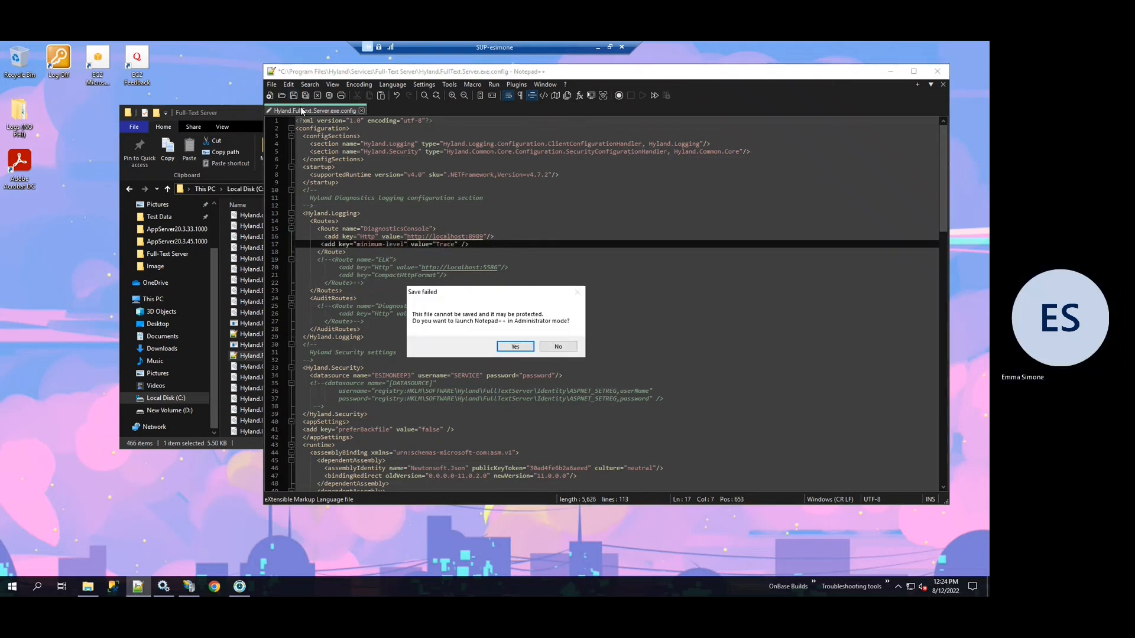
left_click(512, 347)
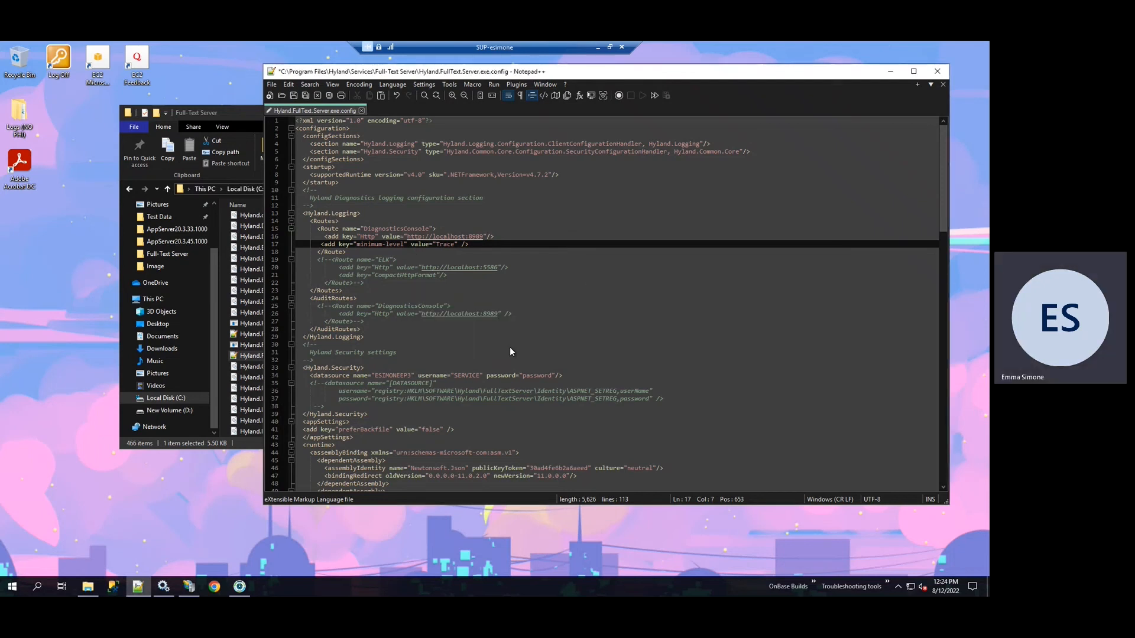
left_click(446, 384)
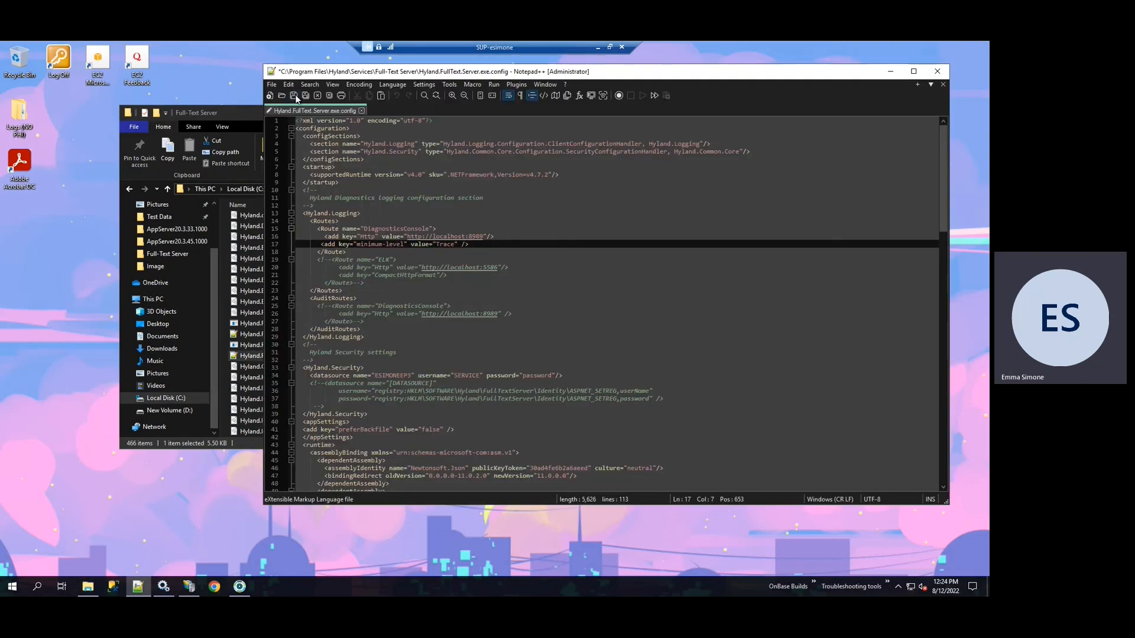
left_click(294, 95)
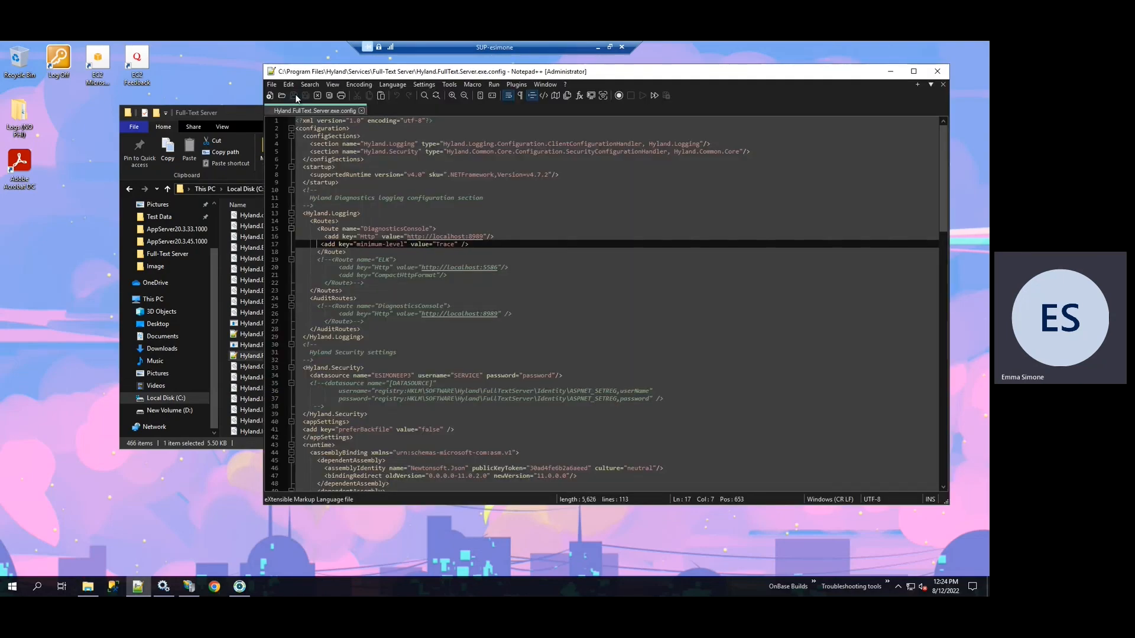
left_click(889, 71)
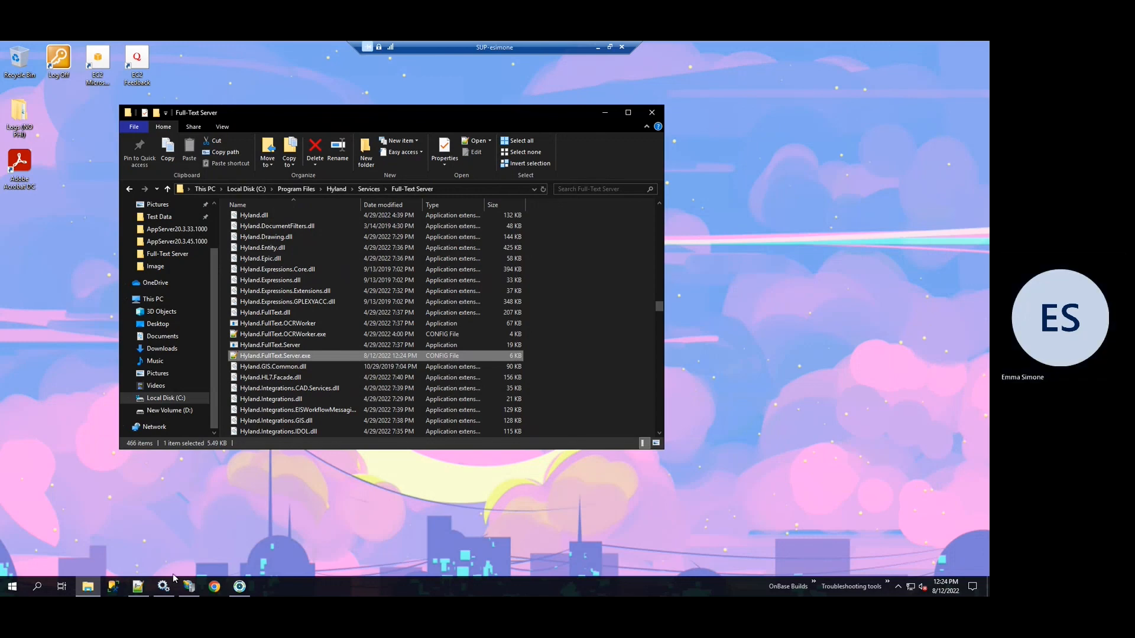
Step: Switch to Windows Services and restart the Hyland Full-Text Server service
left_click(163, 586)
right_click(293, 201)
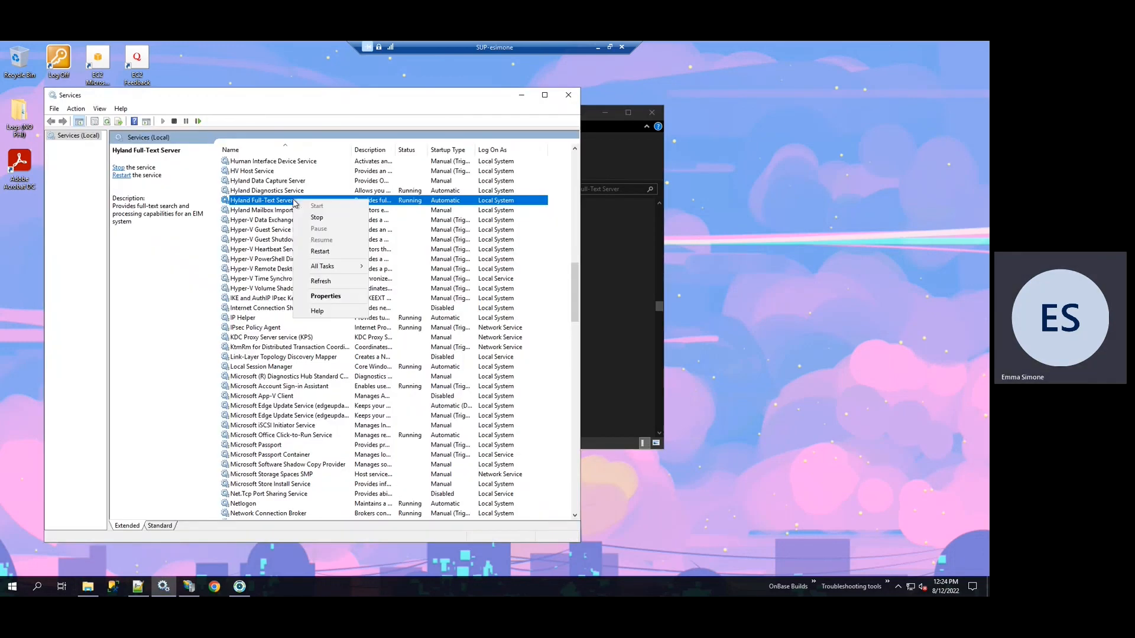
left_click(319, 251)
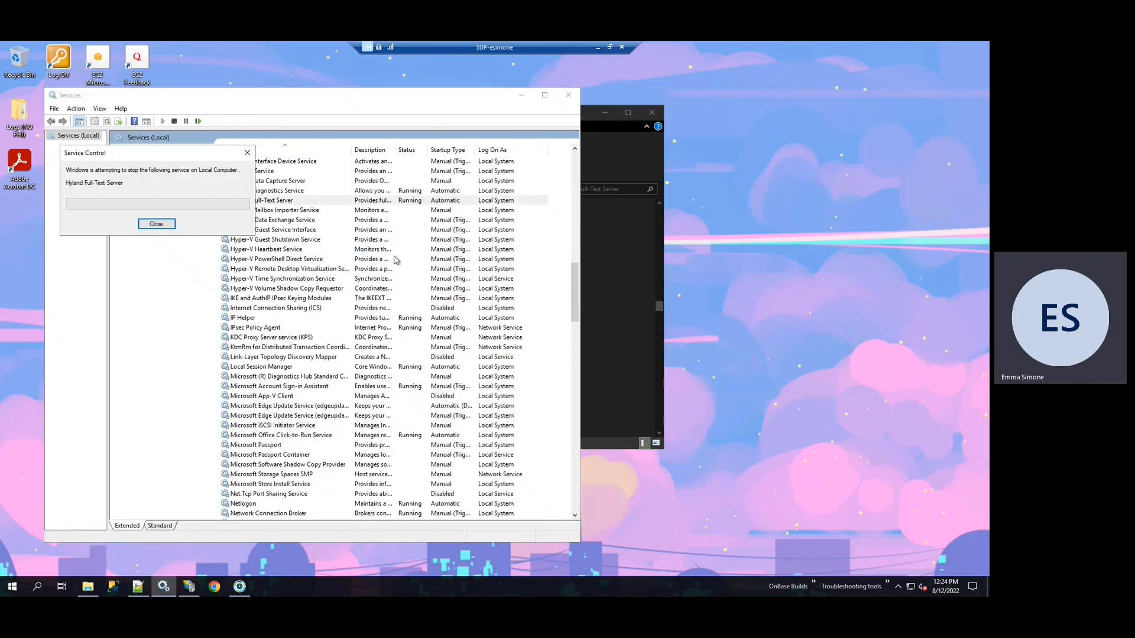